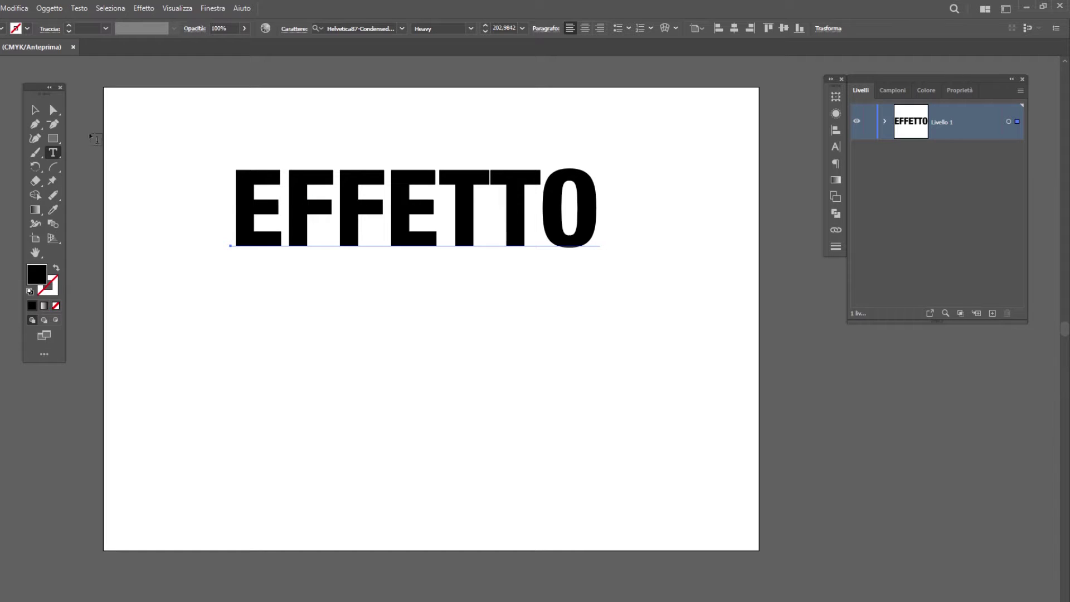
Finish typing and select the EFFETTO text as a single object.
key(Escape)
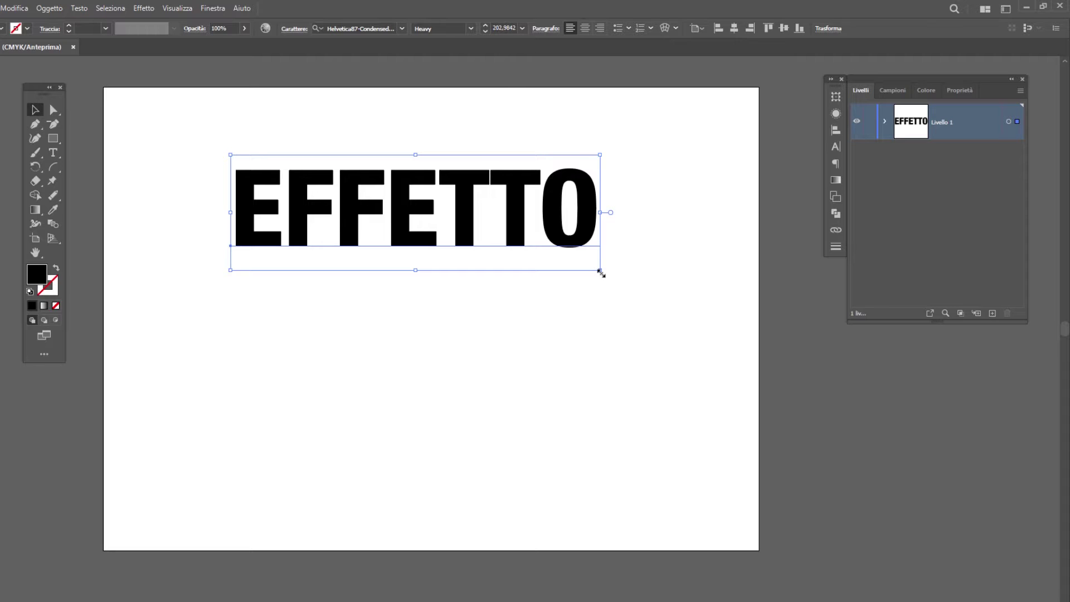
Scale the EFFETTO text up proportionally from its corner handle.
drag(601, 272, 627, 284)
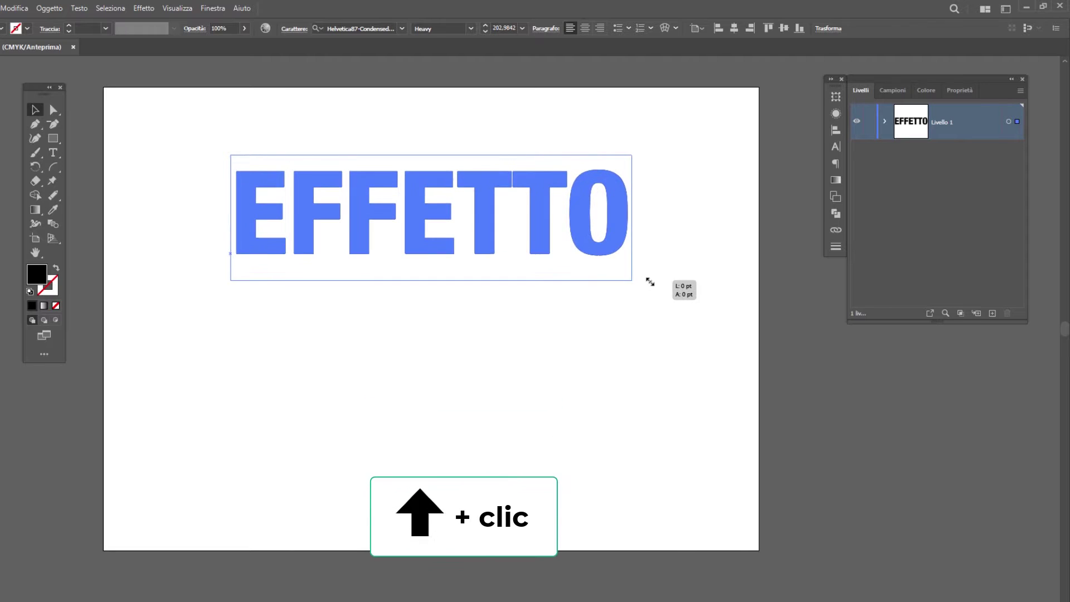
drag(627, 284, 641, 287)
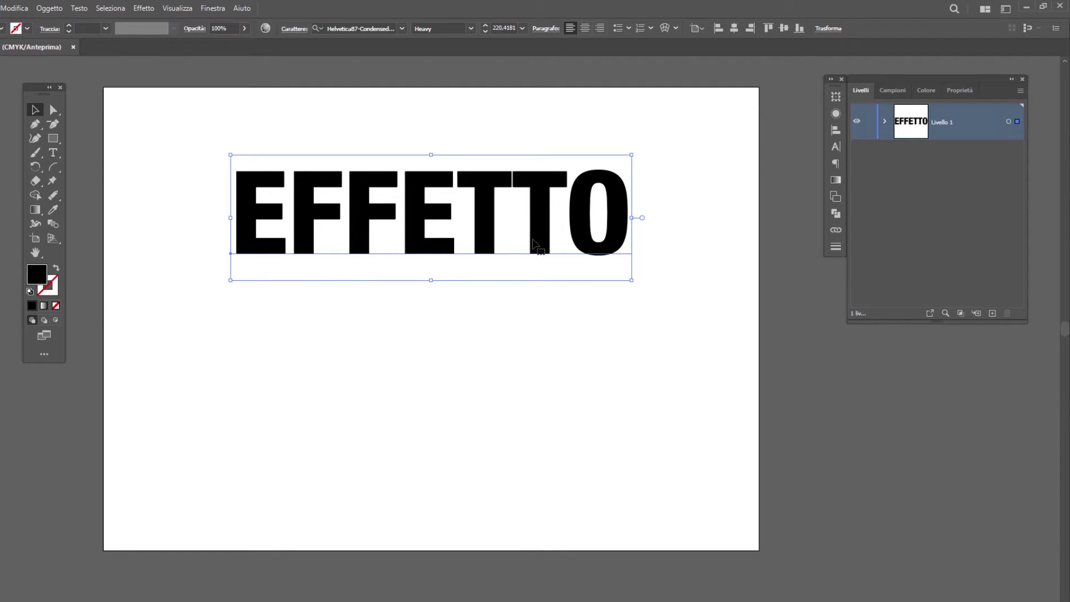
click(140, 8)
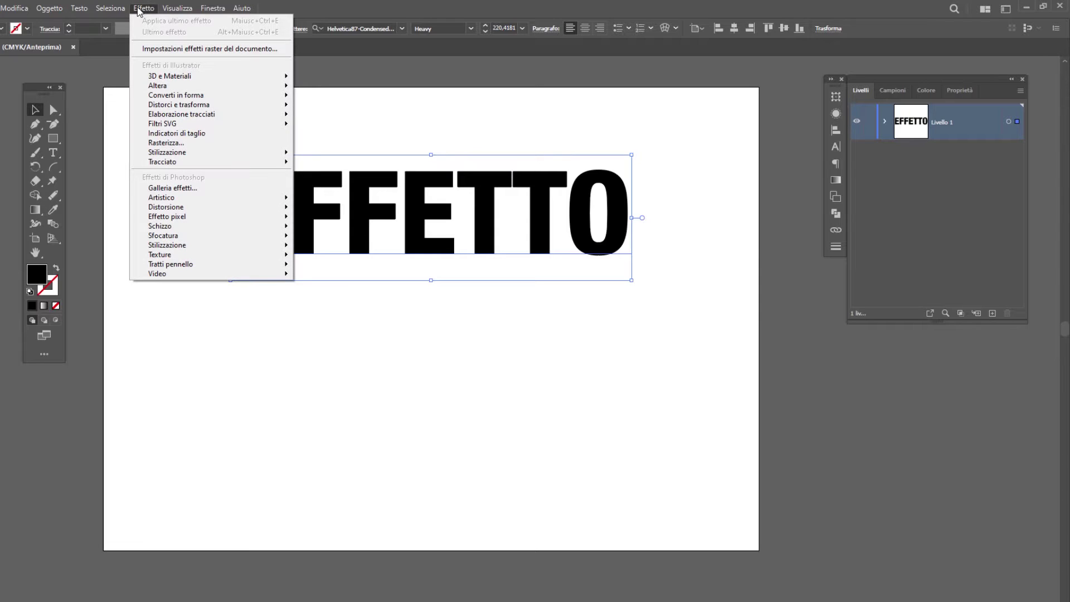
mouse_move(159, 86)
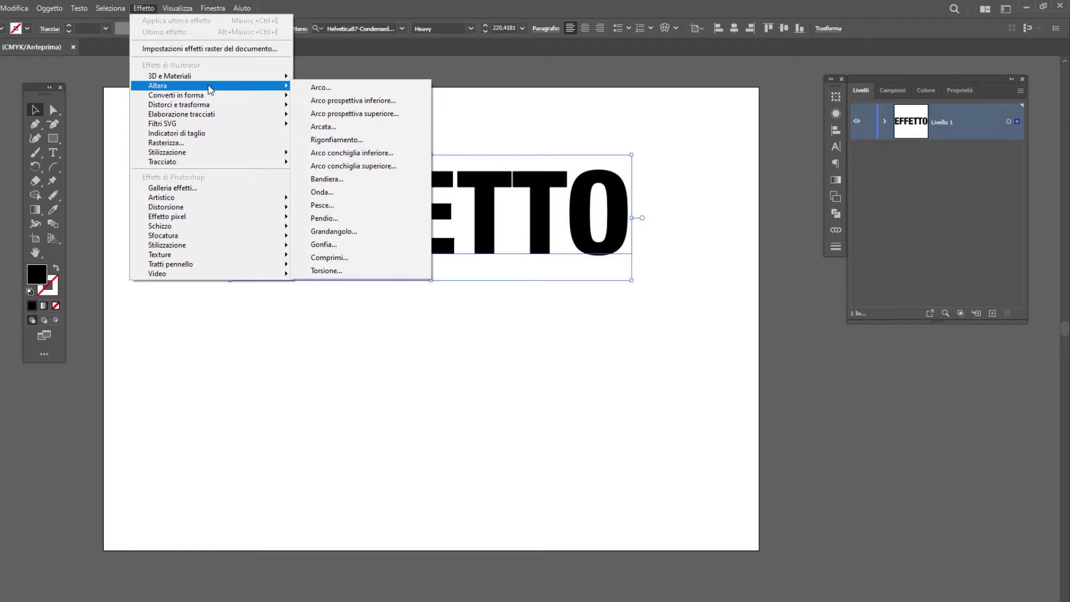
Apply a Bandiera flag warp to EFFETTO with 51% bend and 0% horizontal and vertical distortion.
click(391, 182)
drag(518, 224, 603, 294)
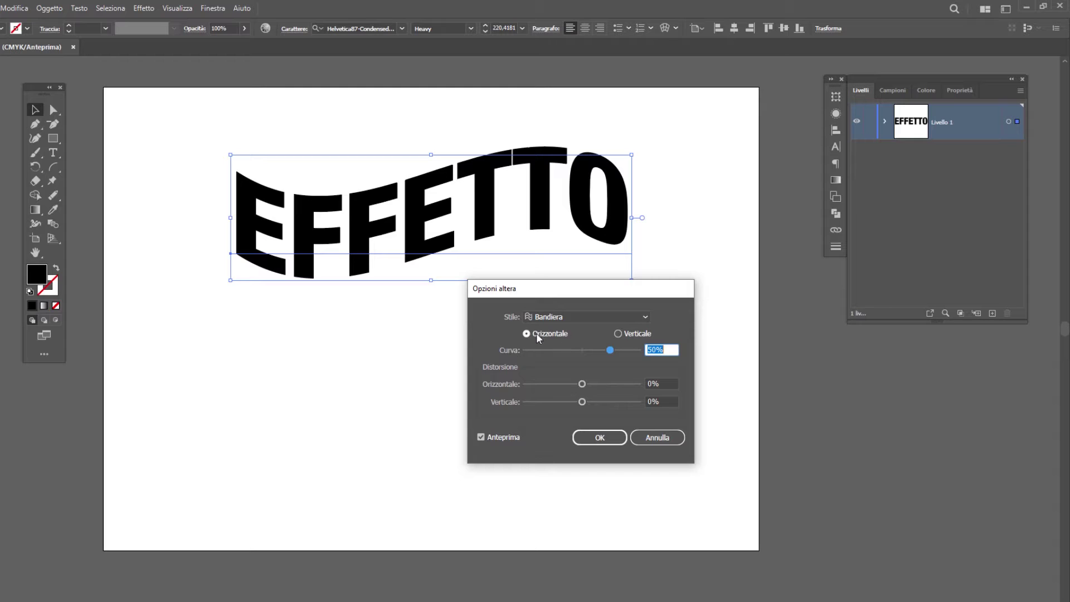
drag(564, 349, 609, 355)
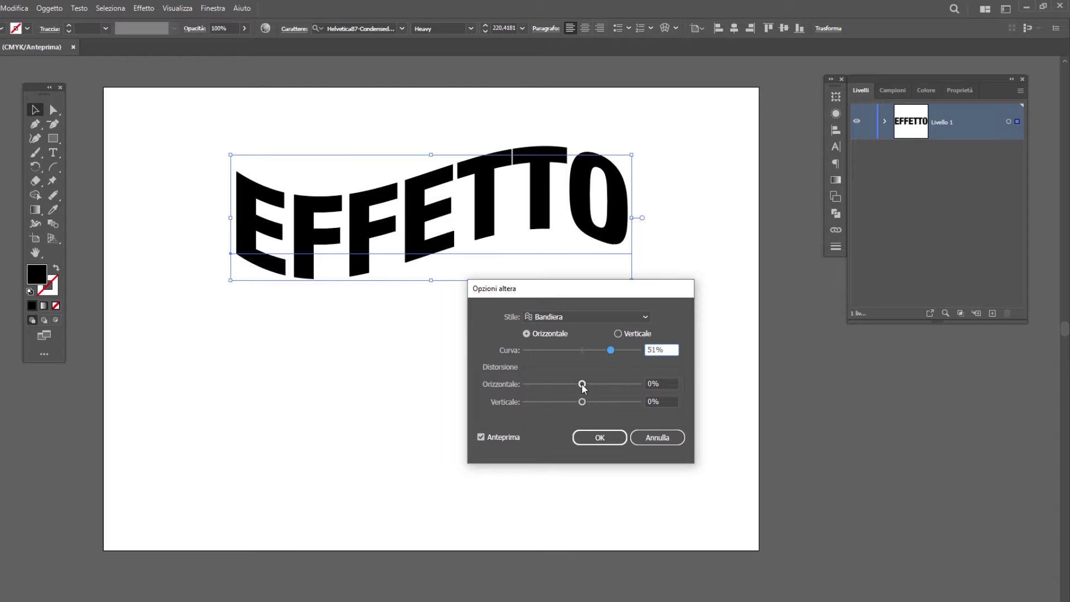
drag(582, 383, 558, 384)
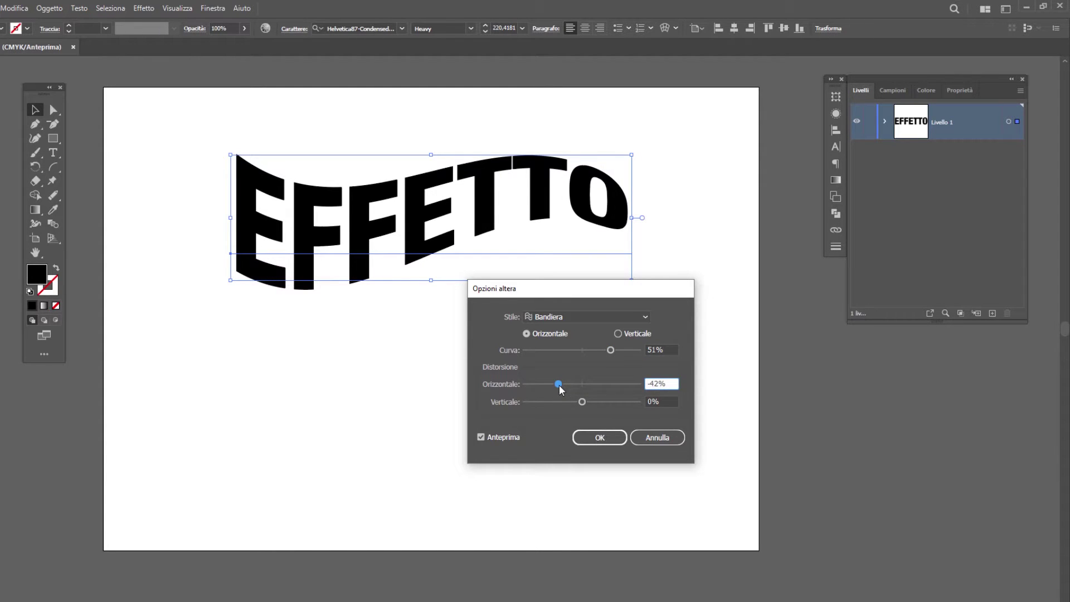
mouse_move(558, 383)
mouse_down()
mouse_move(581, 384)
mouse_move(586, 401)
mouse_move(607, 406)
mouse_move(582, 402)
mouse_up()
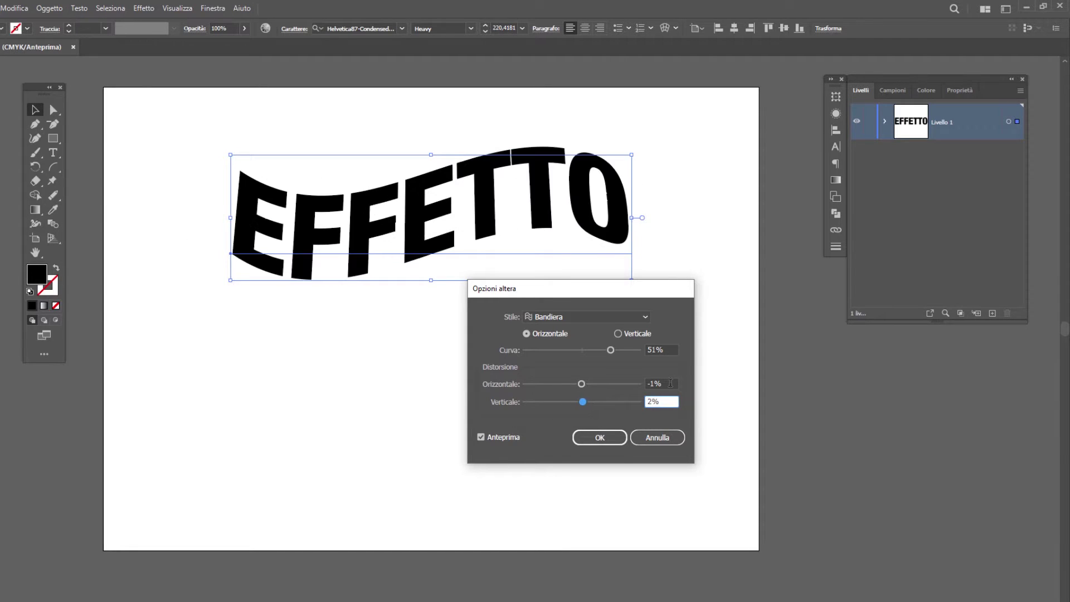
click(581, 384)
text(0)
key(Tab)
text(0)
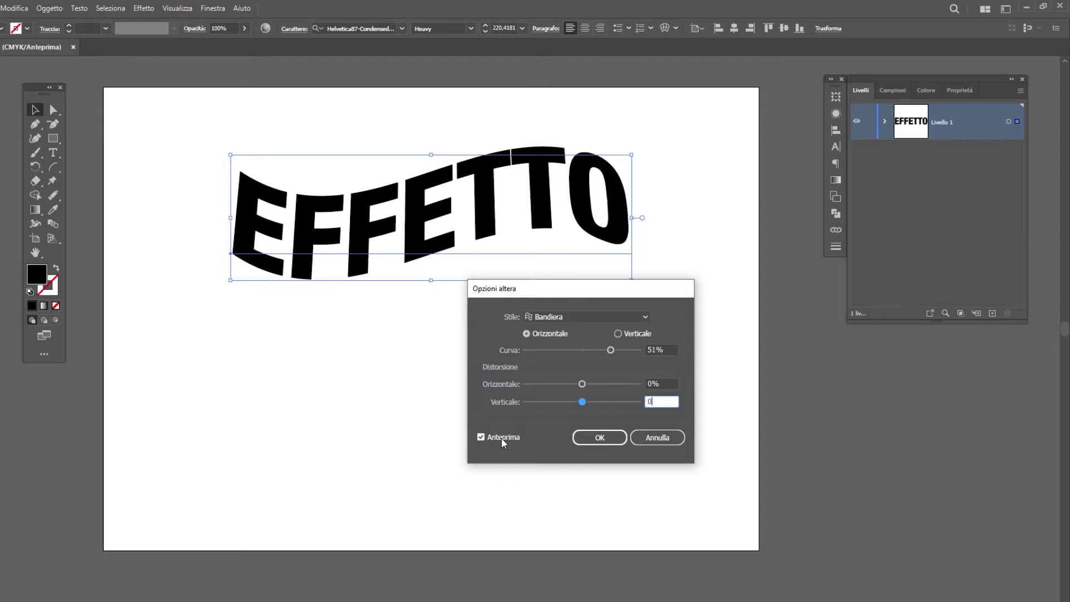
click(616, 438)
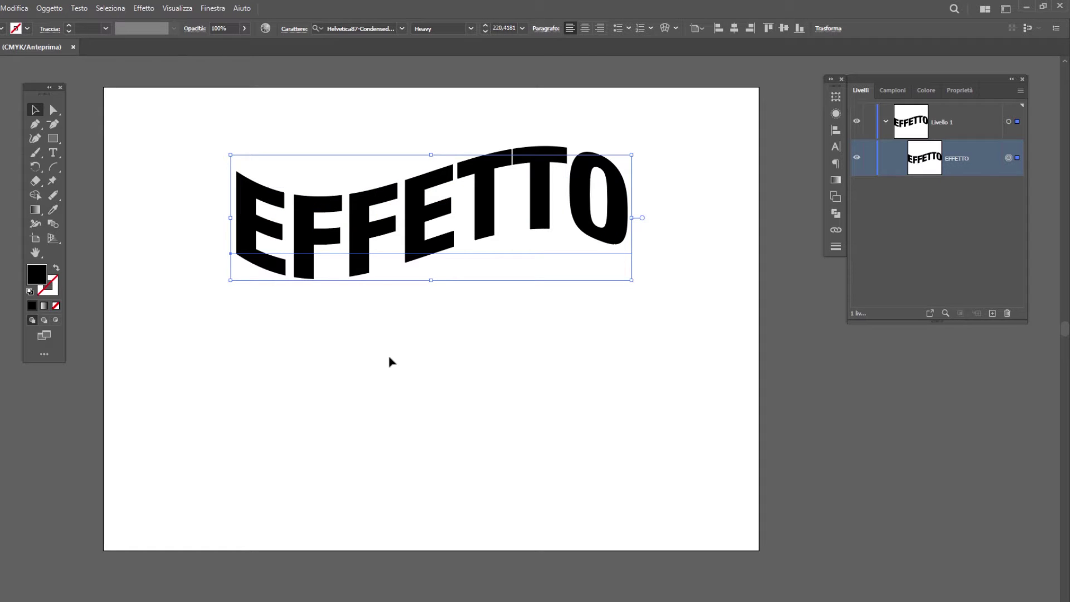
Add a Sfocatura radiale with amount 12, Rotazione mode and Migliore quality.
click(144, 8)
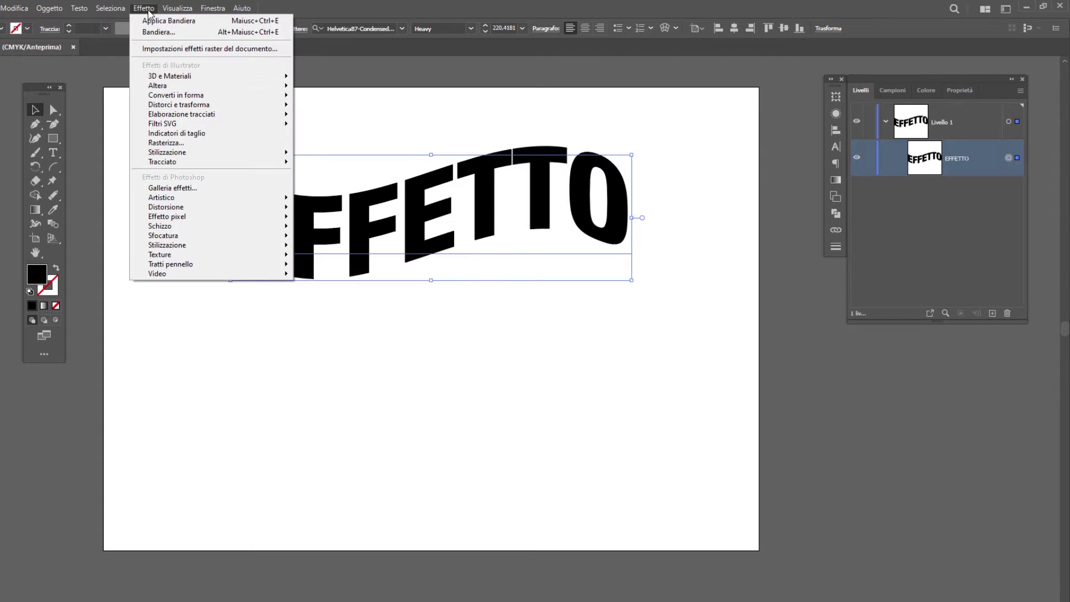
mouse_move(164, 236)
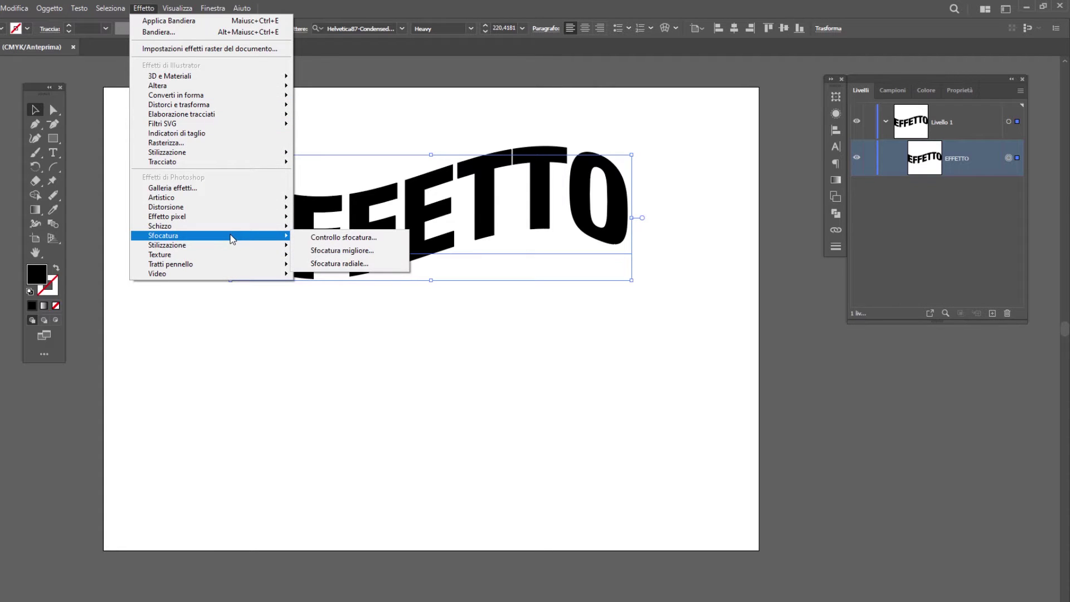
click(362, 263)
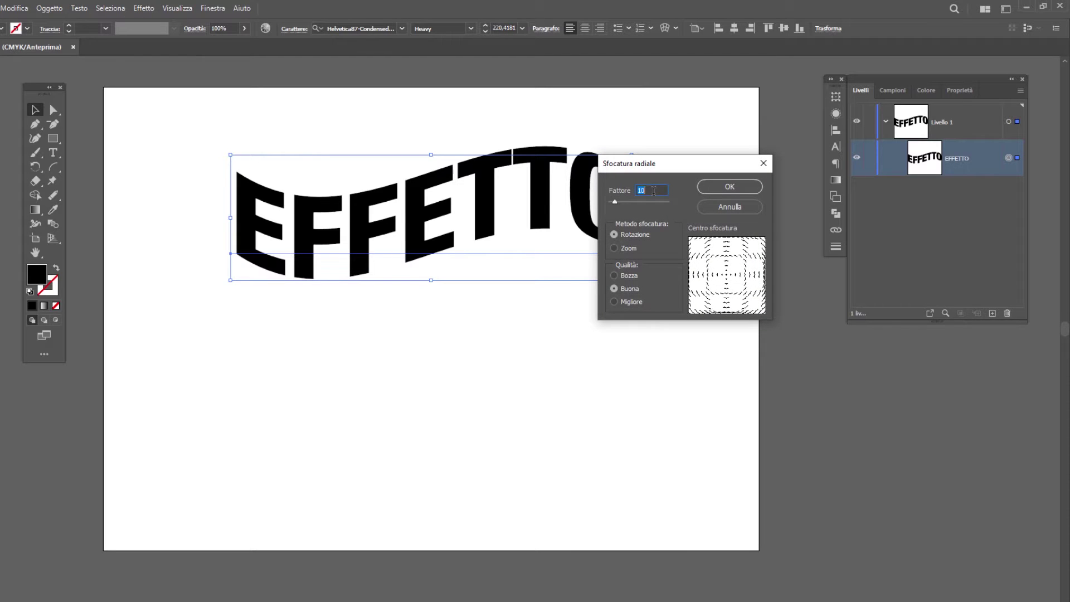
text(12)
click(614, 302)
click(721, 189)
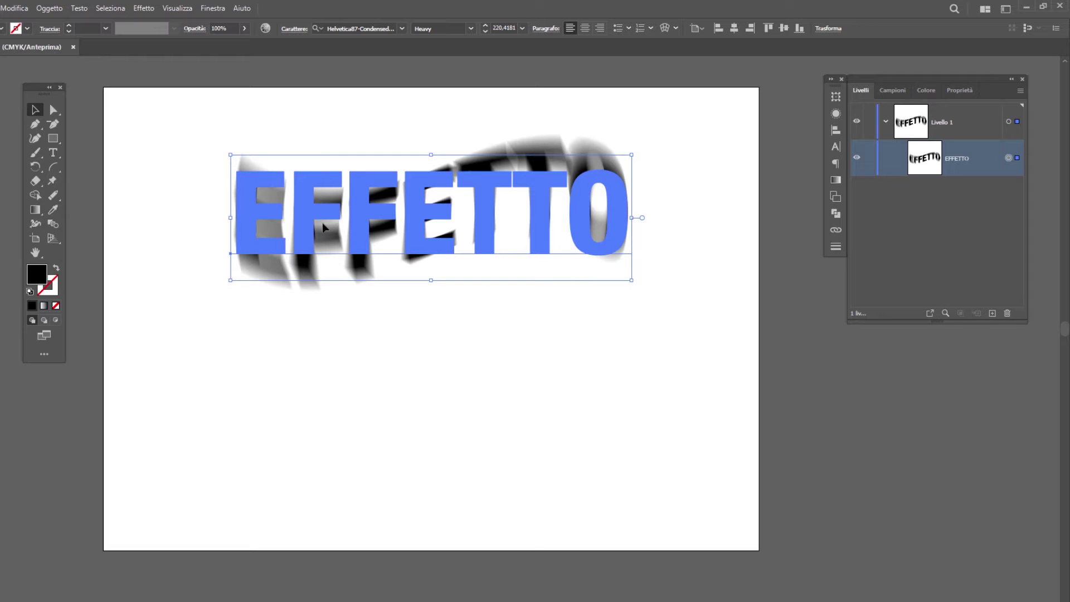
Rasterize the blurred EFFETTO as a CMYK 300 ppi image on a white background.
click(50, 9)
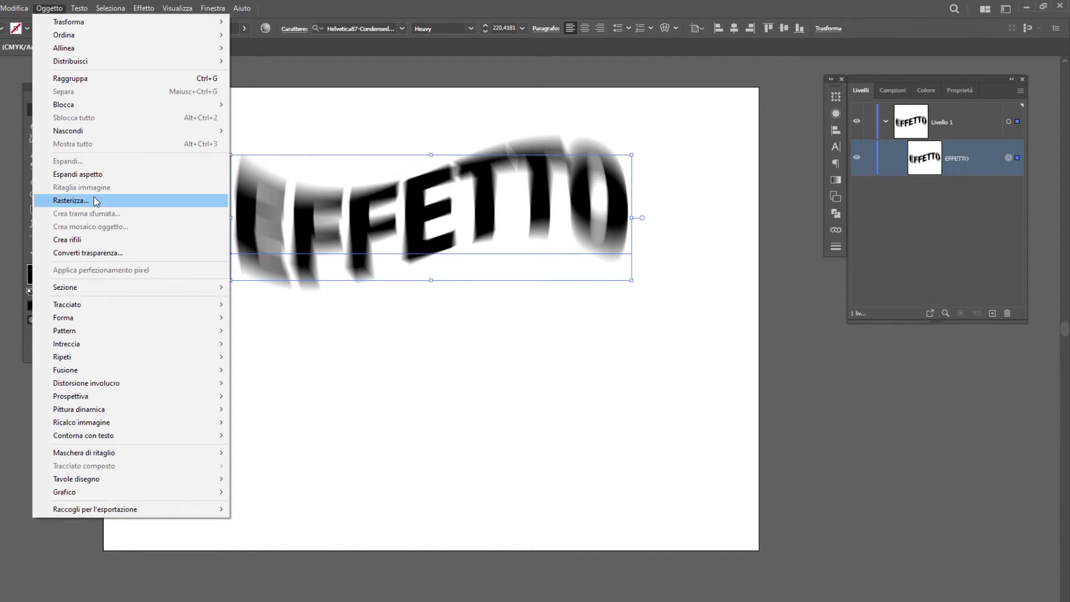
click(71, 200)
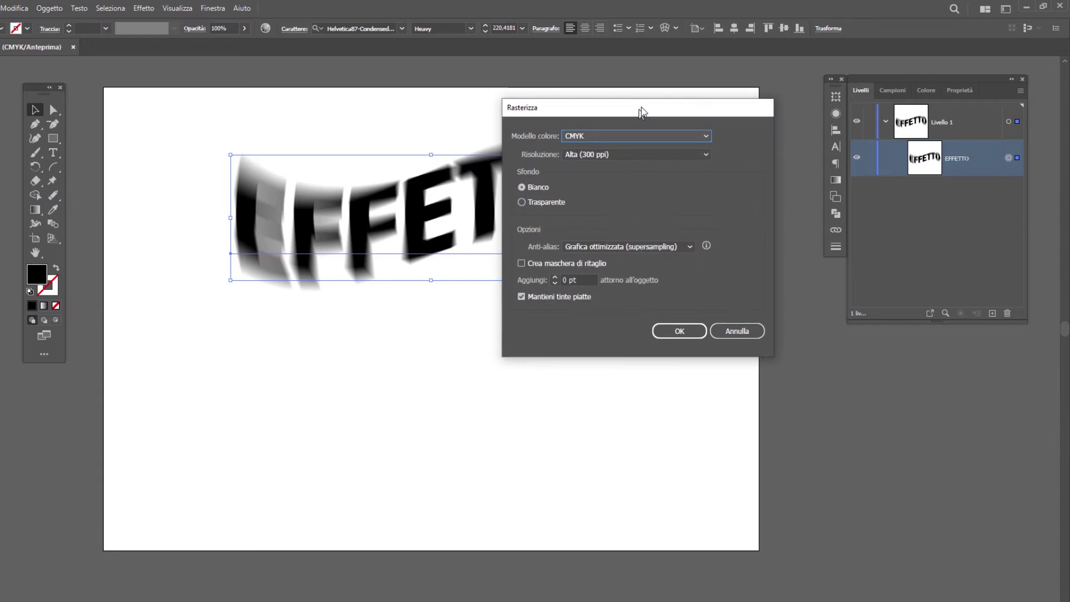
click(592, 134)
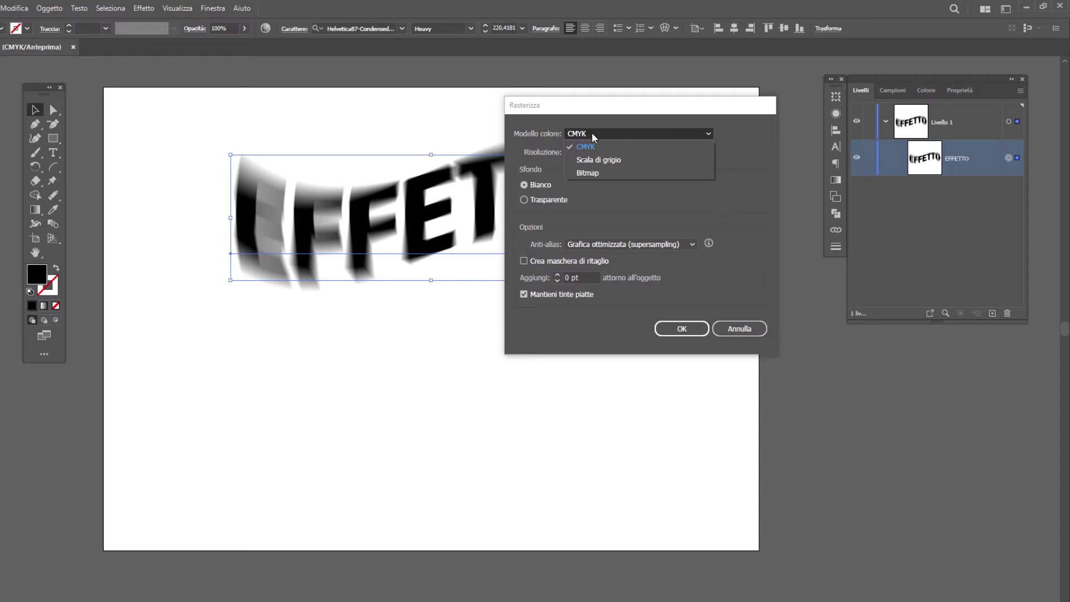
click(590, 132)
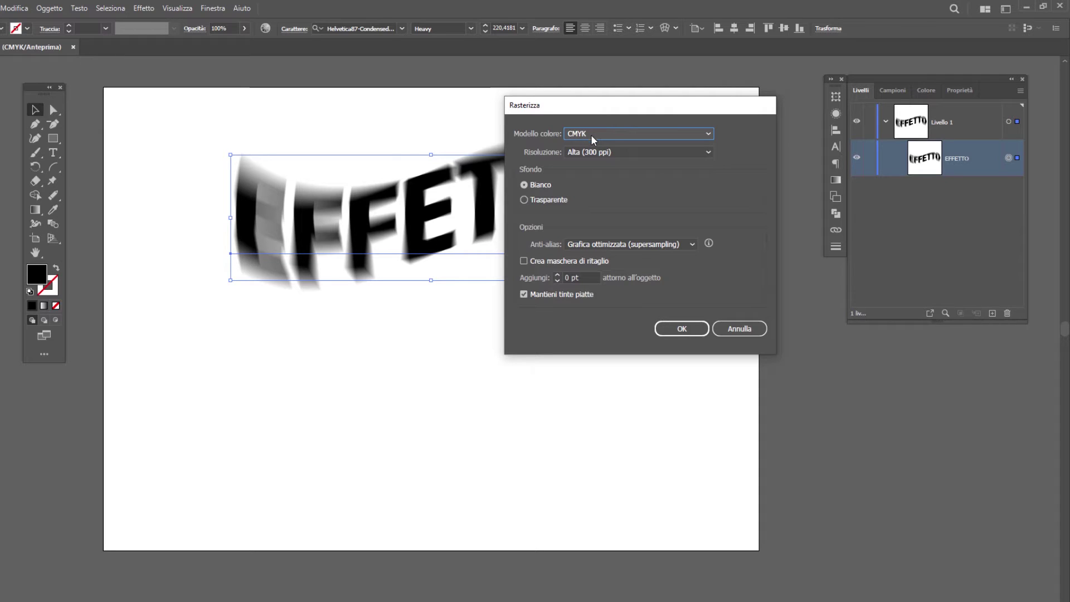
click(694, 332)
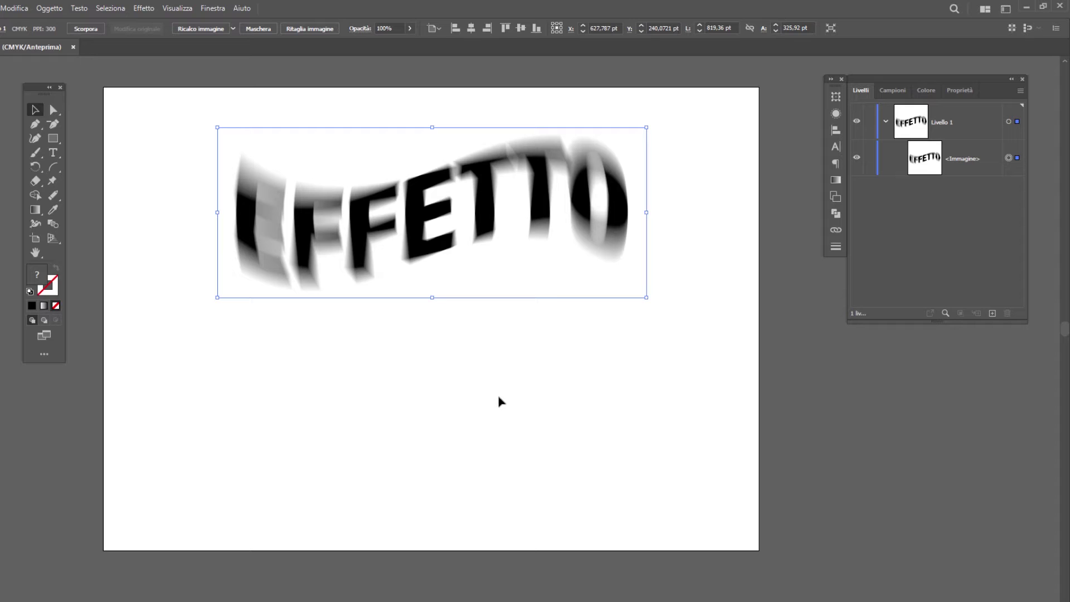
Apply Colore mezzetinte with maximum radius 10 and all four channel angles at 100.
click(149, 9)
mouse_move(168, 216)
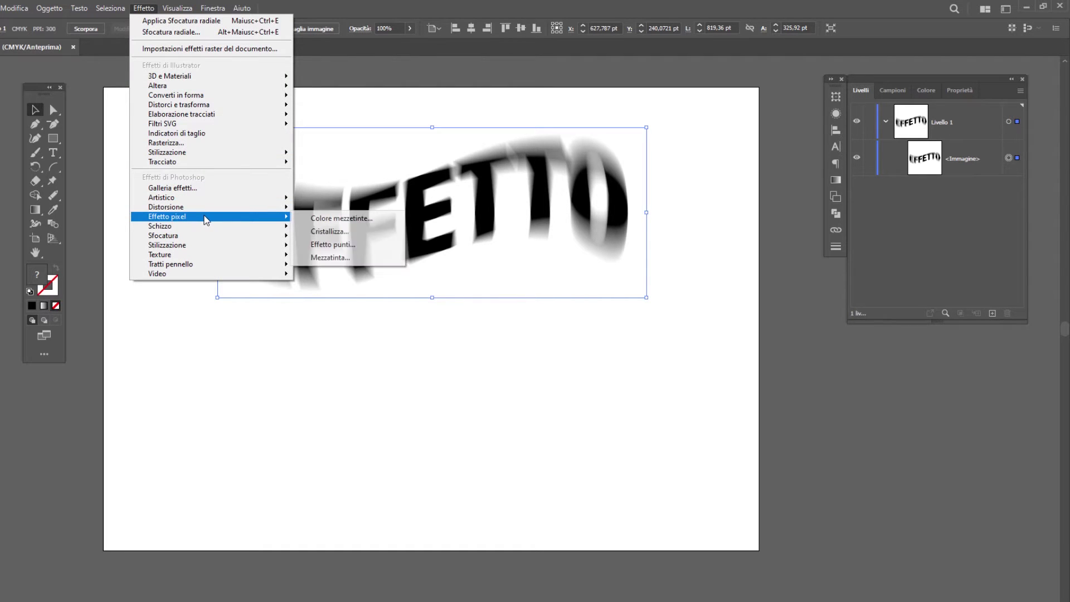
click(345, 218)
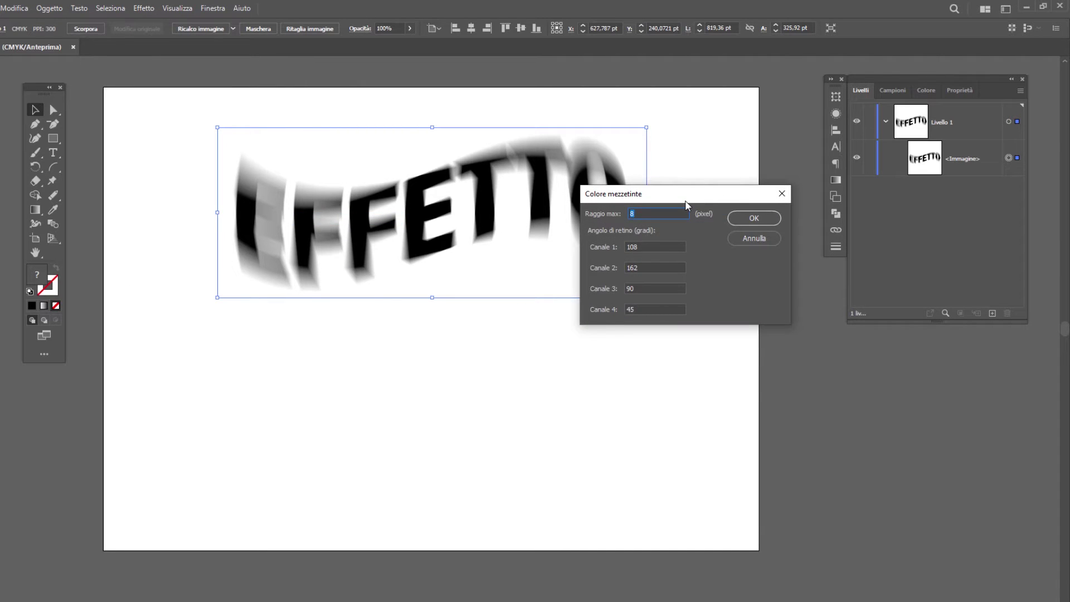
drag(689, 203, 731, 200)
text(10)
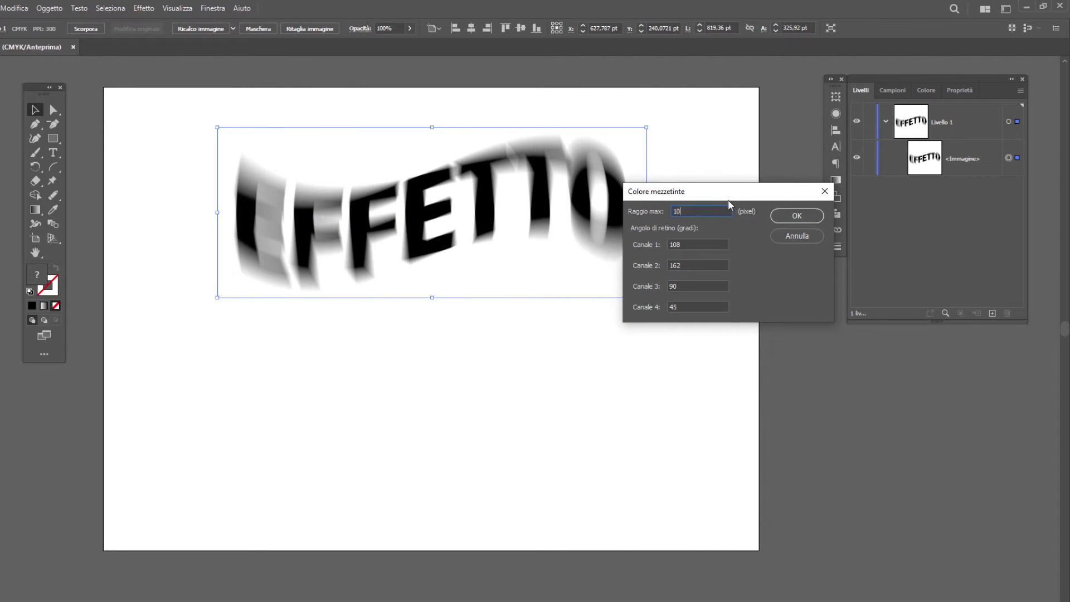
key(Tab)
text(100)
key(Tab)
text(100)
key(Tab)
text(100)
key(Tab)
text(100)
click(804, 216)
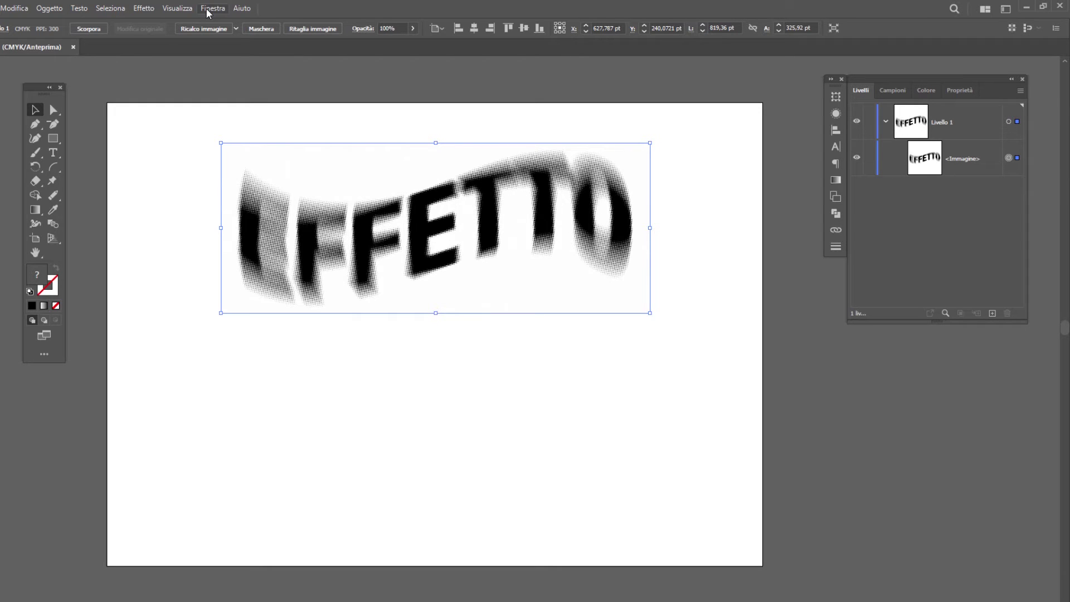
Image-trace EFFETTO at threshold 254, maximum paths, minimum corners and noise, ignoring white.
click(210, 9)
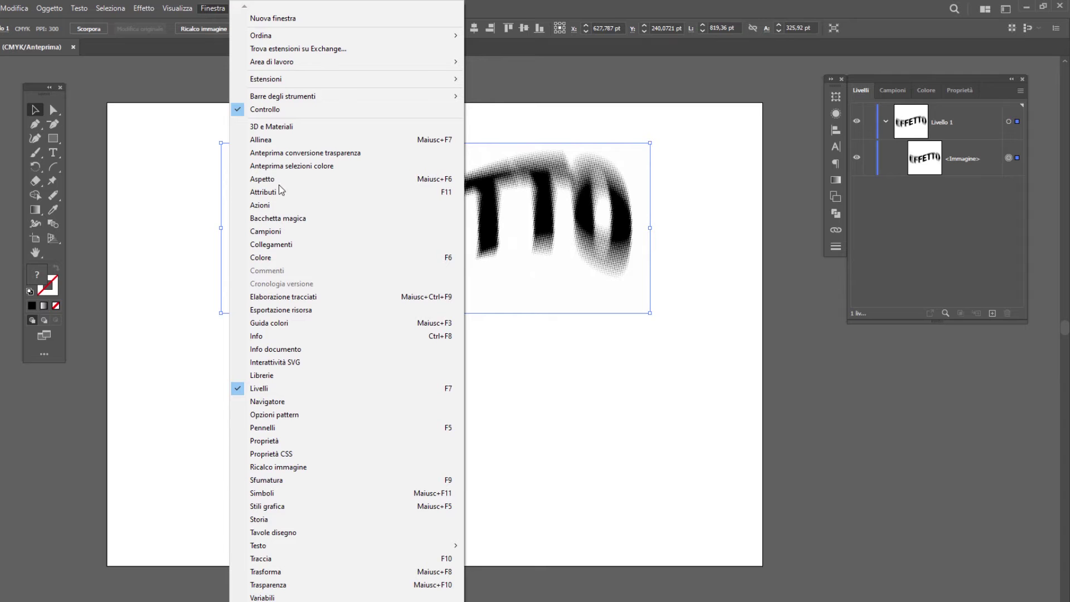
click(312, 469)
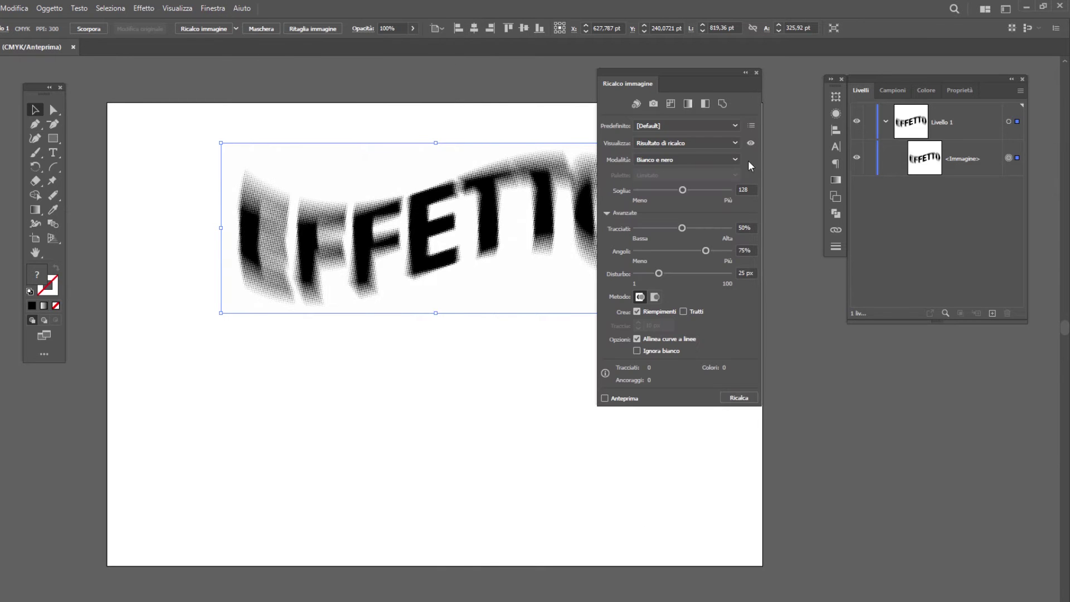
drag(703, 79, 717, 83)
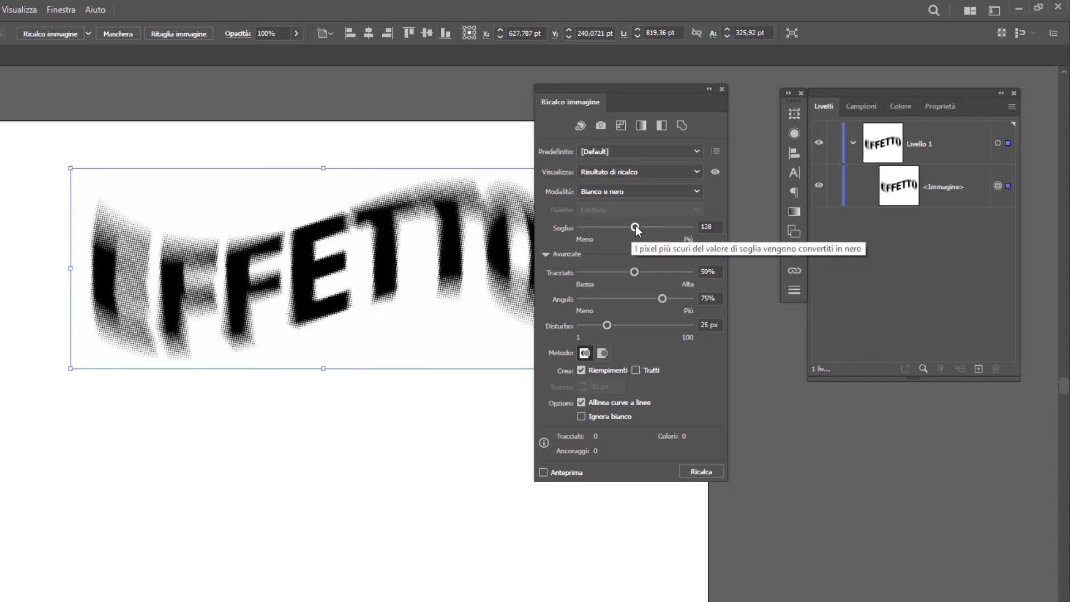
drag(635, 225, 682, 227)
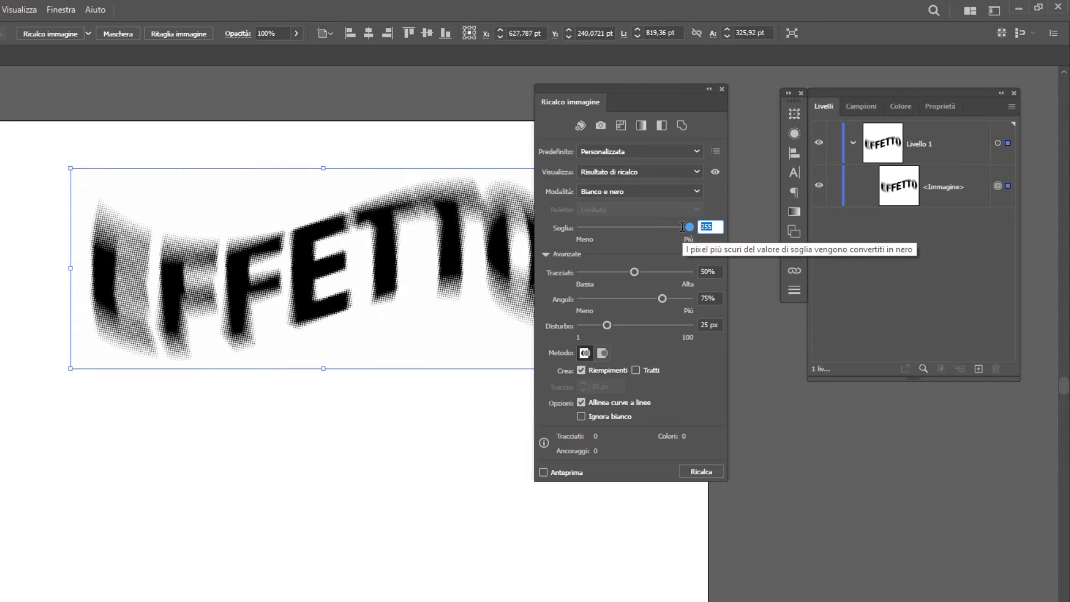
text(254)
drag(635, 272, 734, 274)
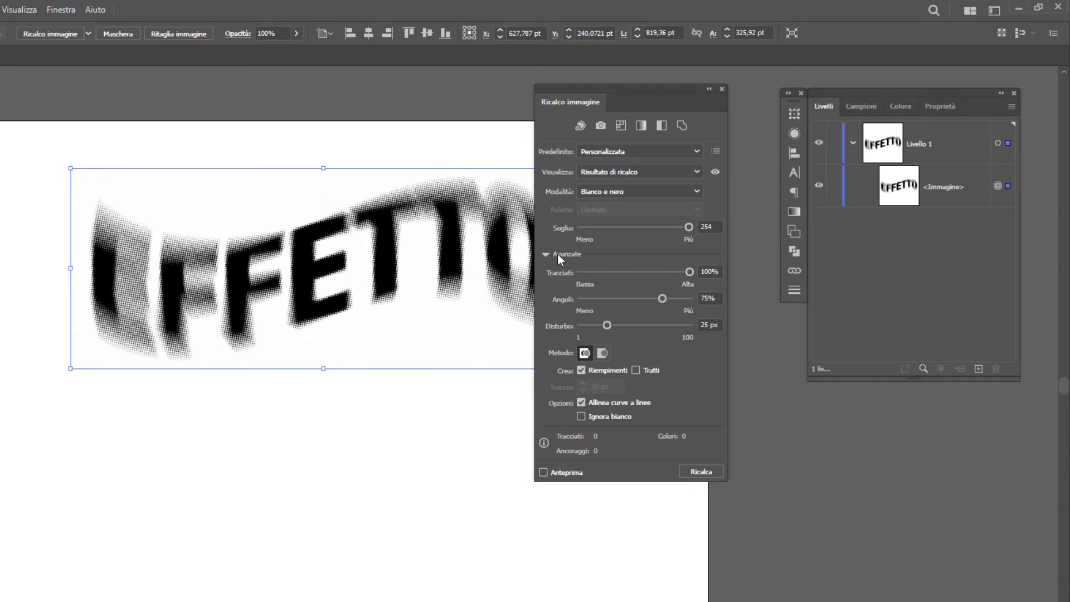
drag(662, 299, 554, 301)
drag(607, 329, 532, 323)
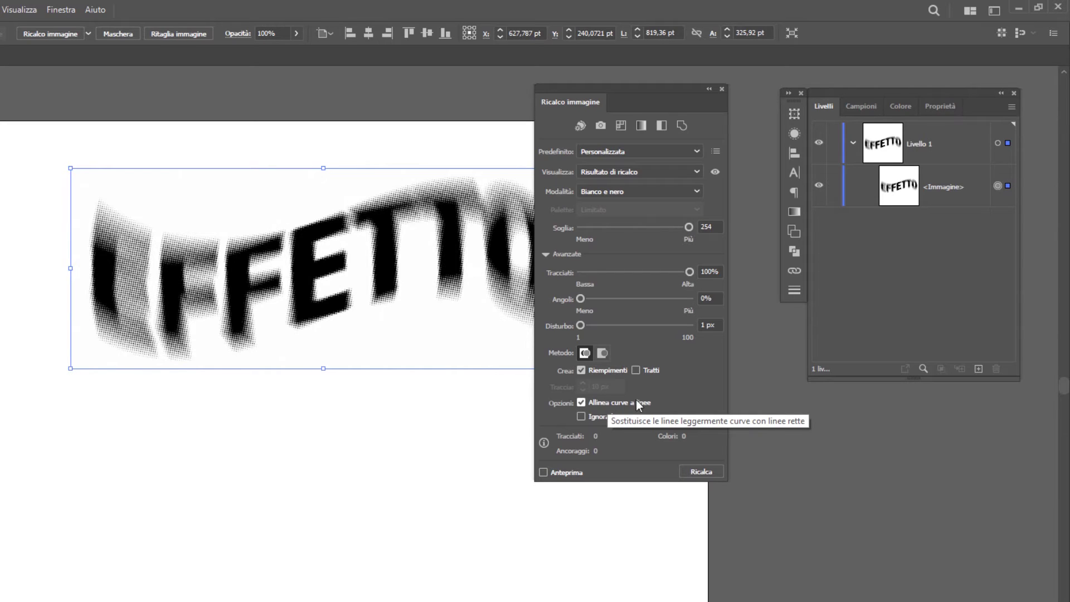
click(597, 415)
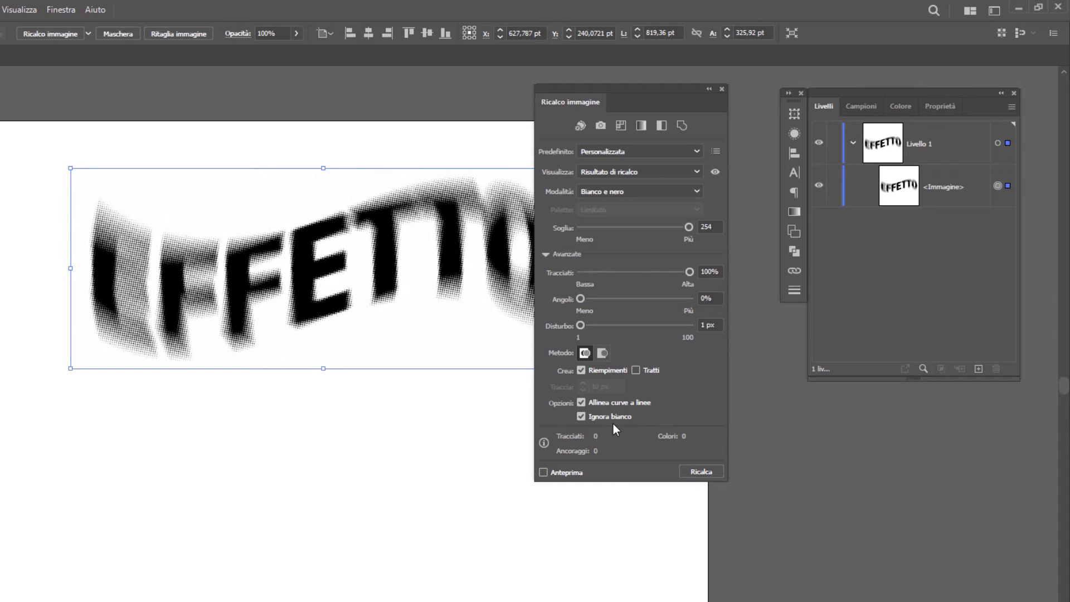
click(559, 473)
drag(647, 93, 691, 90)
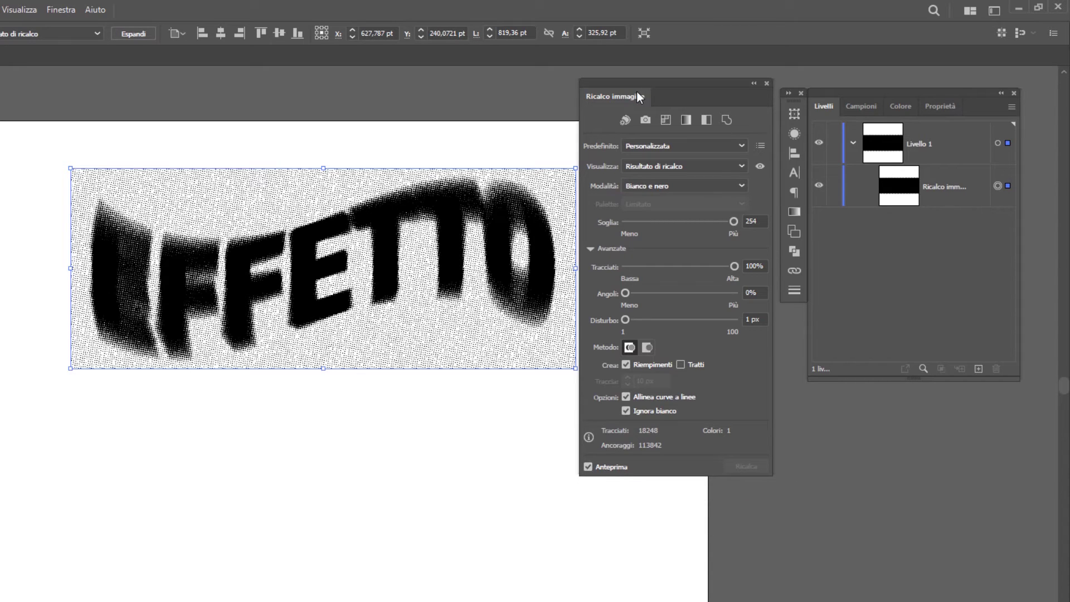
Refine the trace to threshold 216, paths 74% and corners 8%, comparing with preview.
click(717, 221)
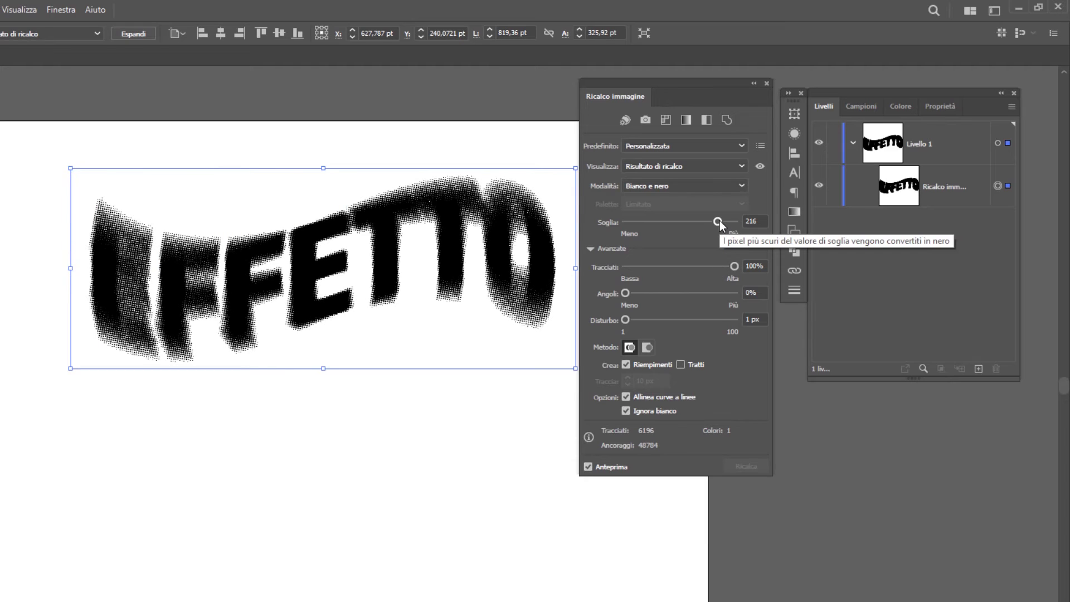
click(720, 266)
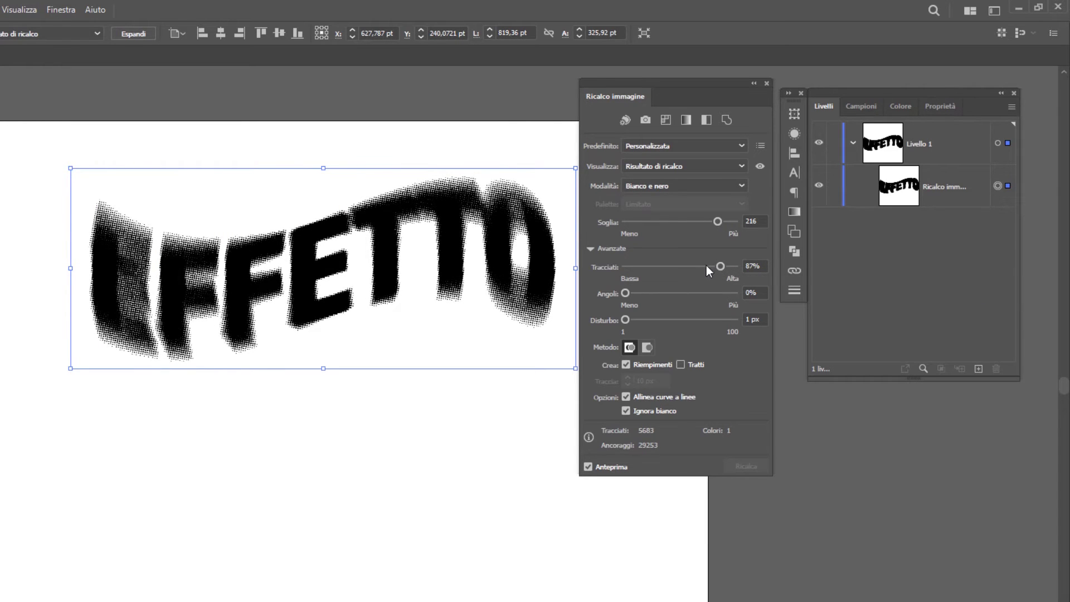
click(706, 266)
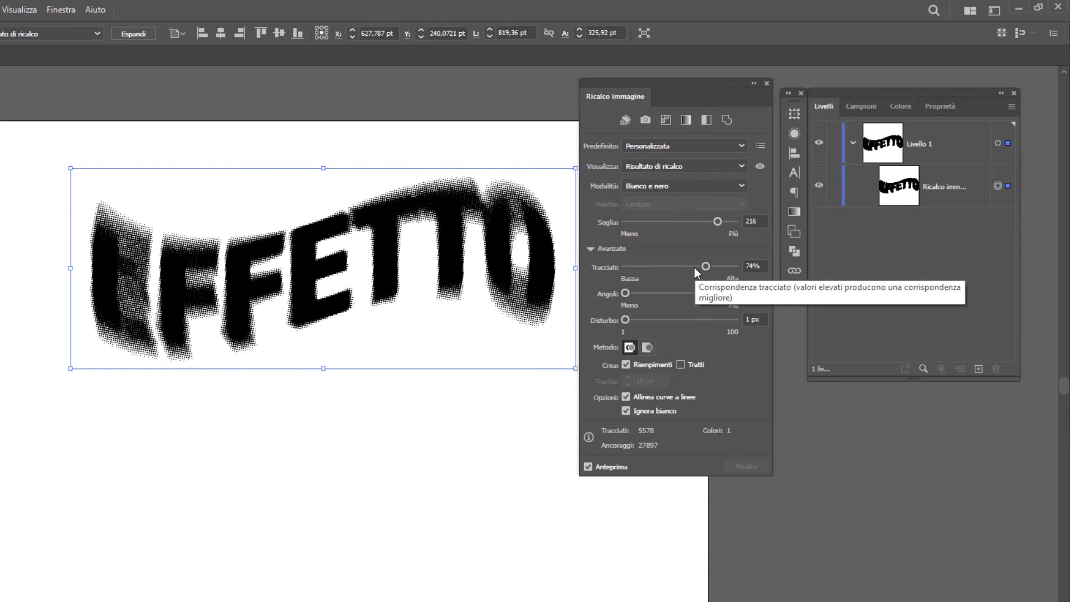
click(634, 292)
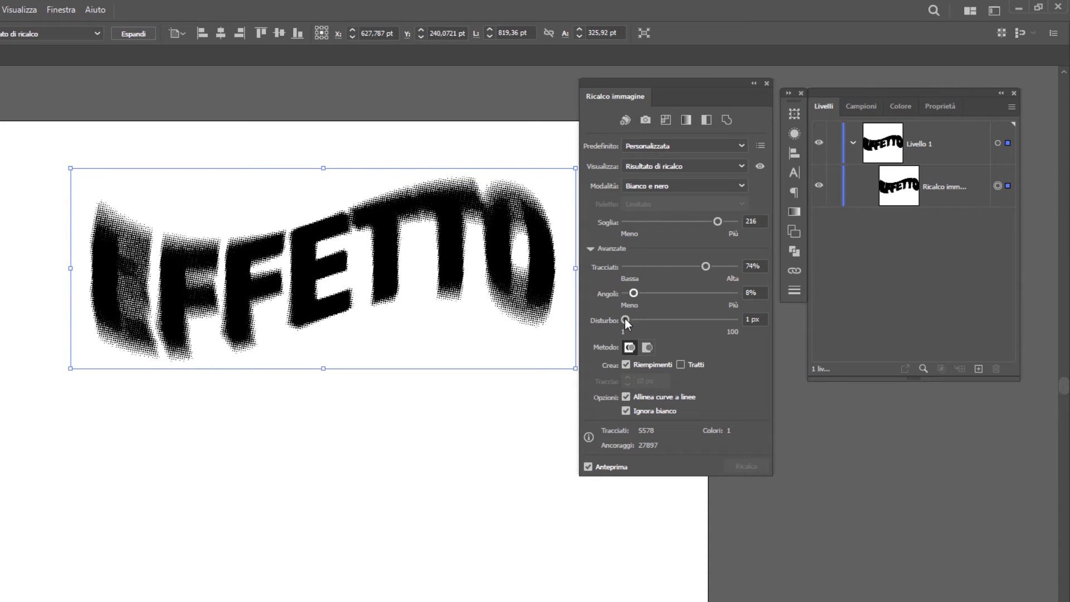
click(588, 466)
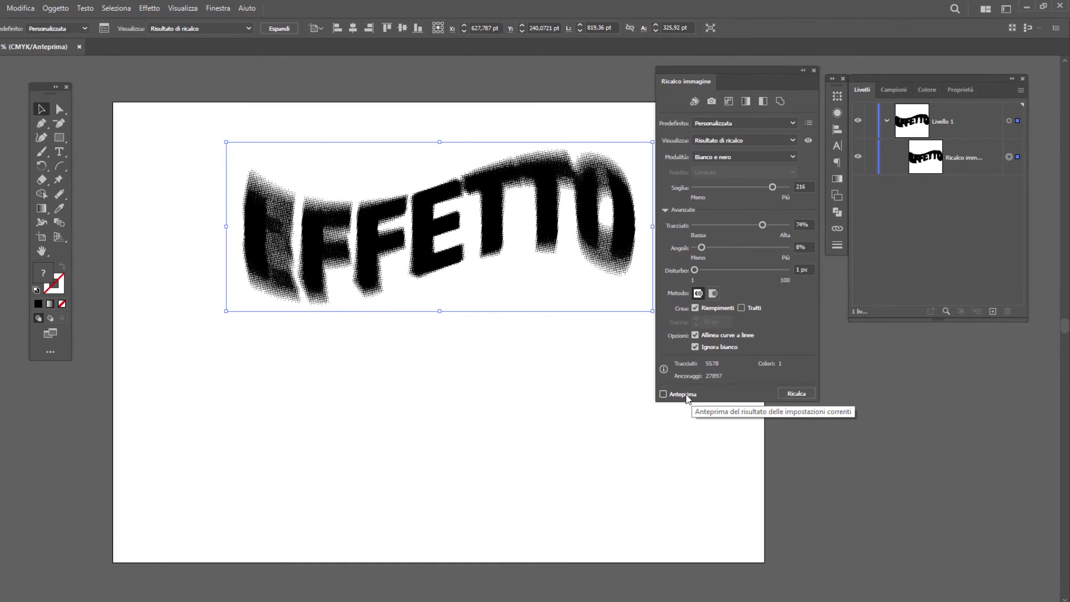
click(663, 394)
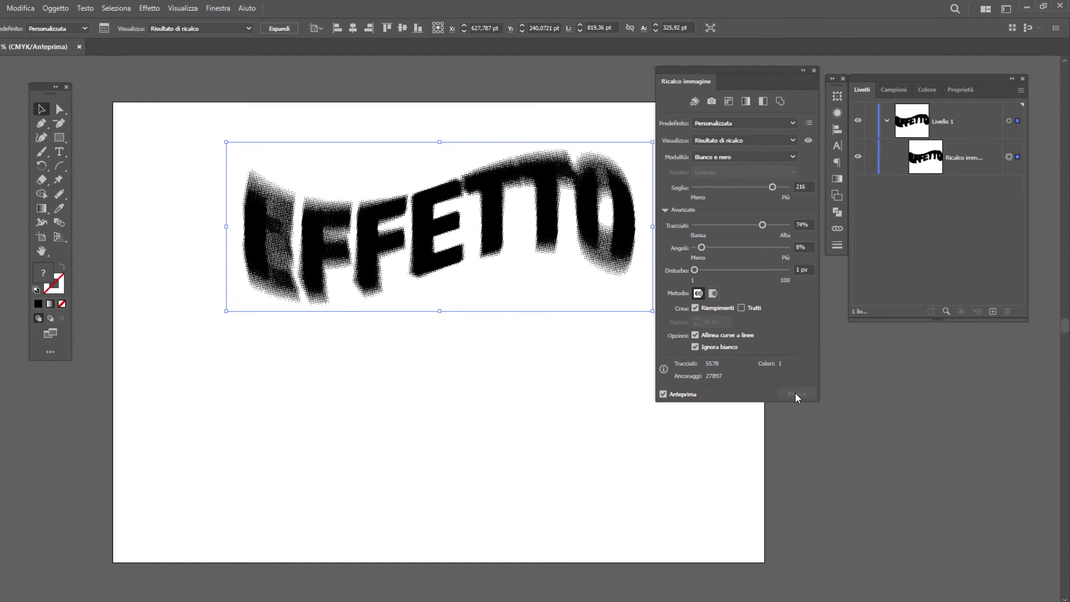
click(813, 70)
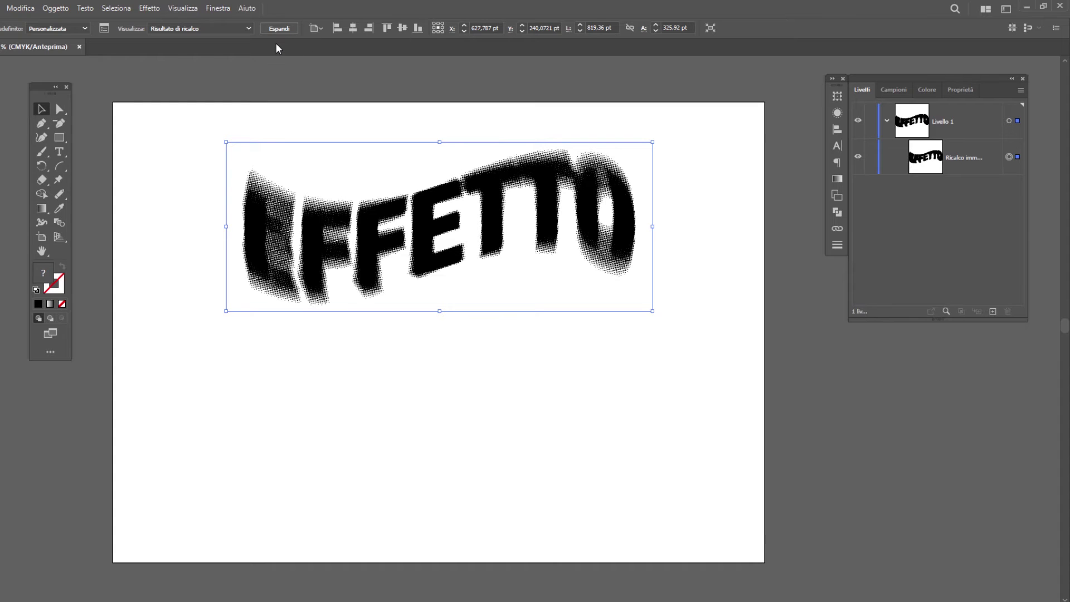
Expand the image trace into editable vector paths and inspect them with Direct Selection.
click(279, 28)
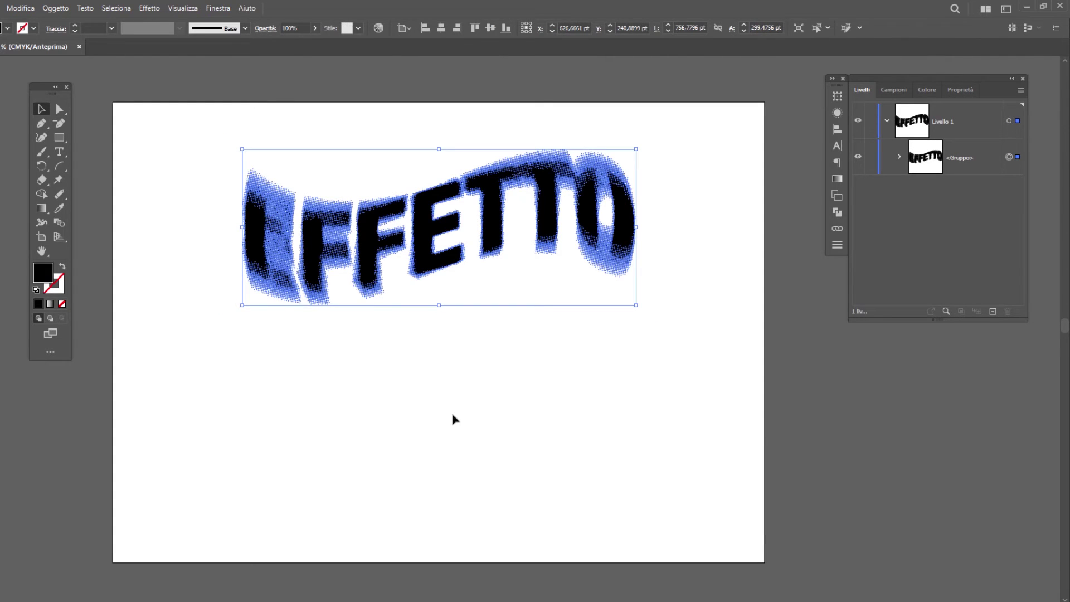
key(a)
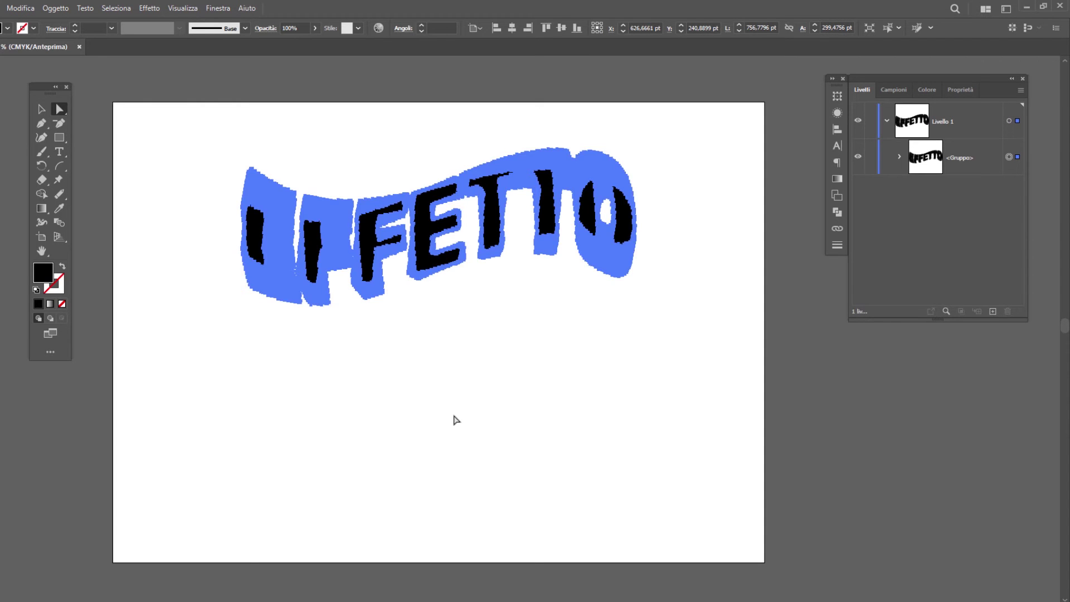
scroll(440, 201, up, 5)
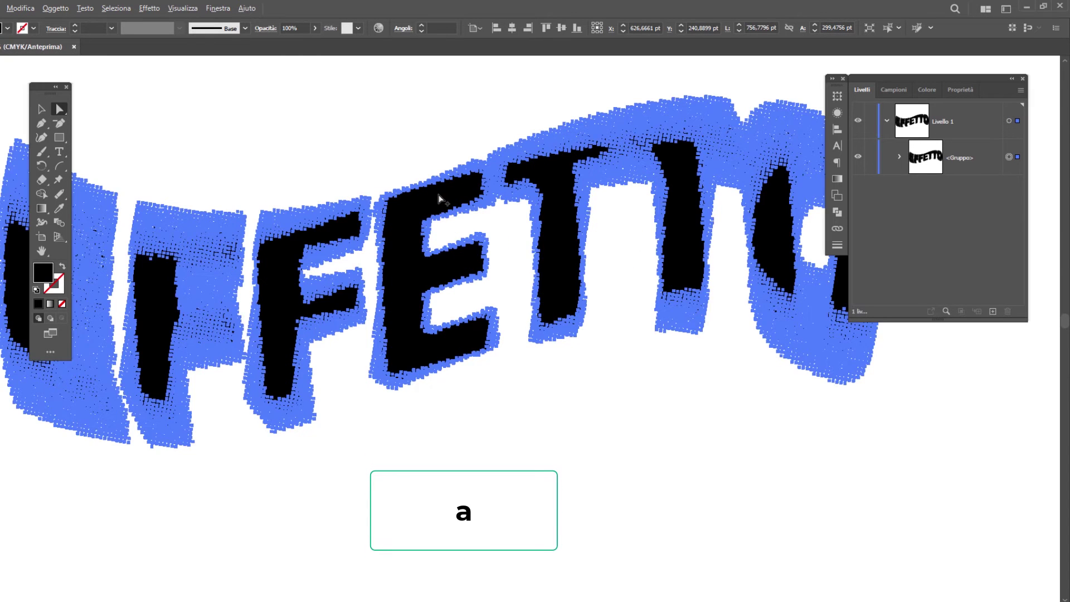
scroll(438, 202, up, 3)
scroll(438, 202, up, 3)
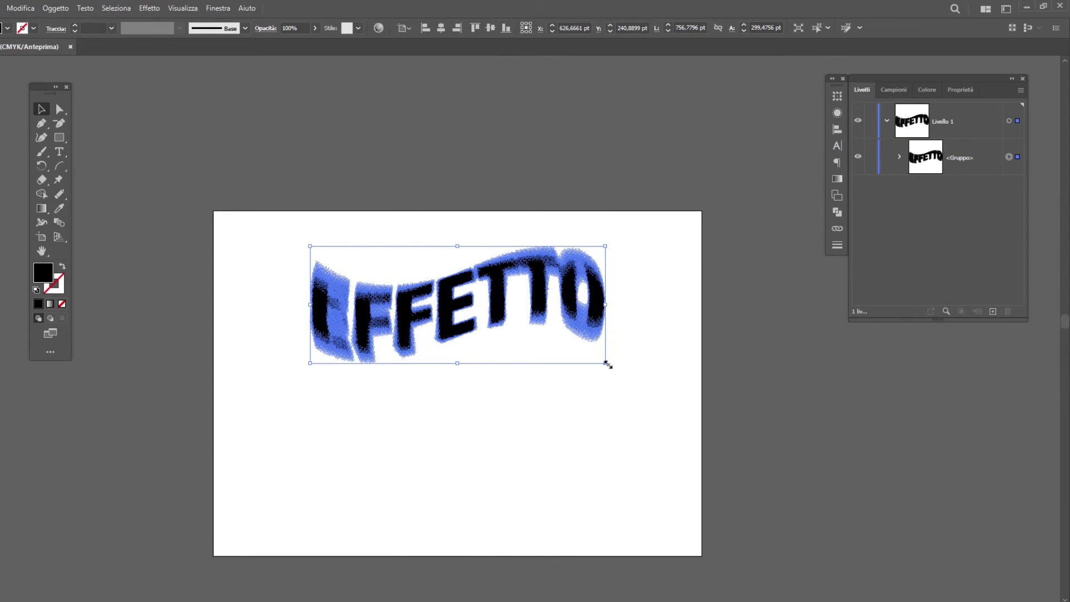
Scale the EFFETTO group down to roughly 243 by 96 pt.
drag(606, 364, 476, 319)
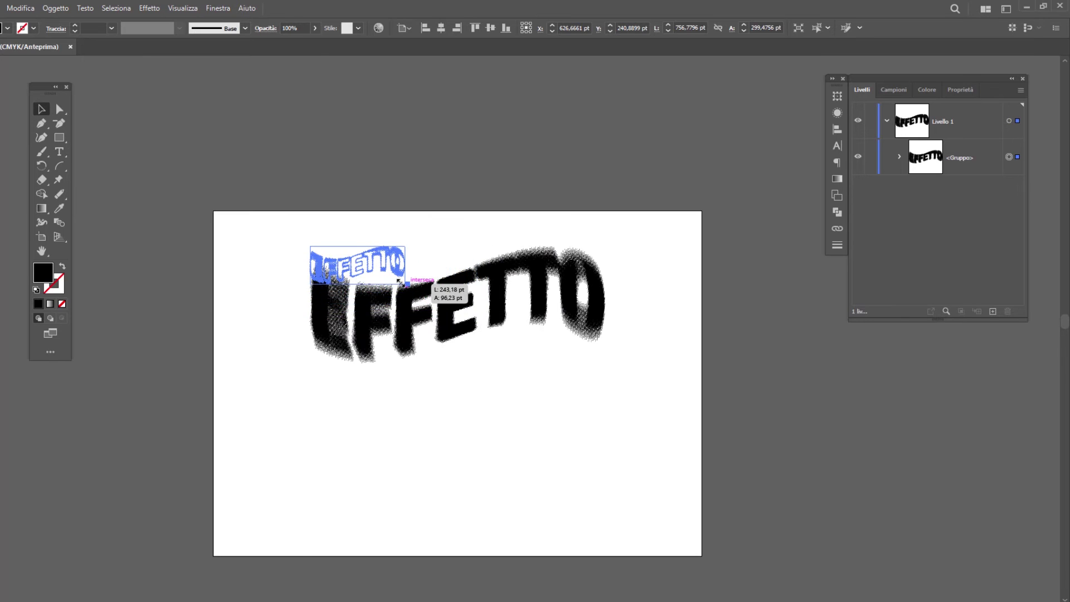
drag(476, 319, 405, 284)
click(56, 8)
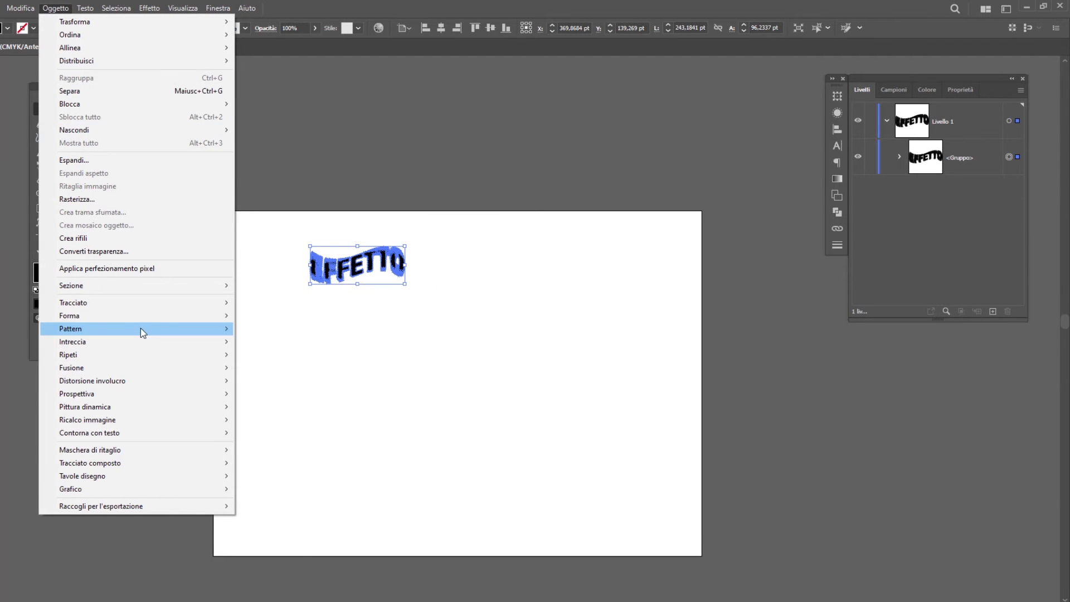
mouse_move(134, 329)
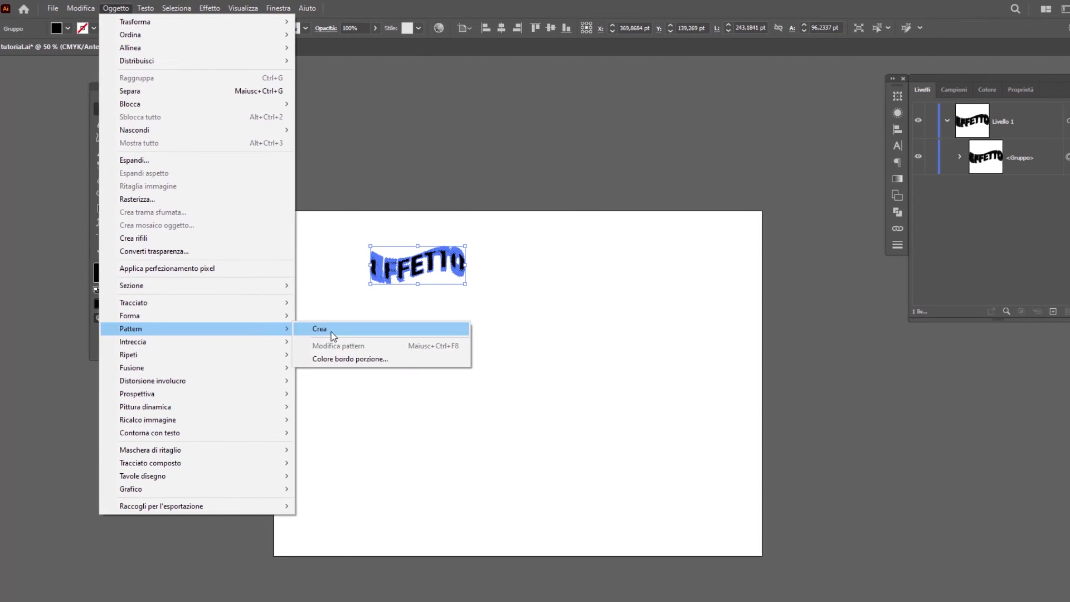
Make a pattern from EFFETTO using Brick by Row tiling with a 2/3 brick offset.
click(331, 332)
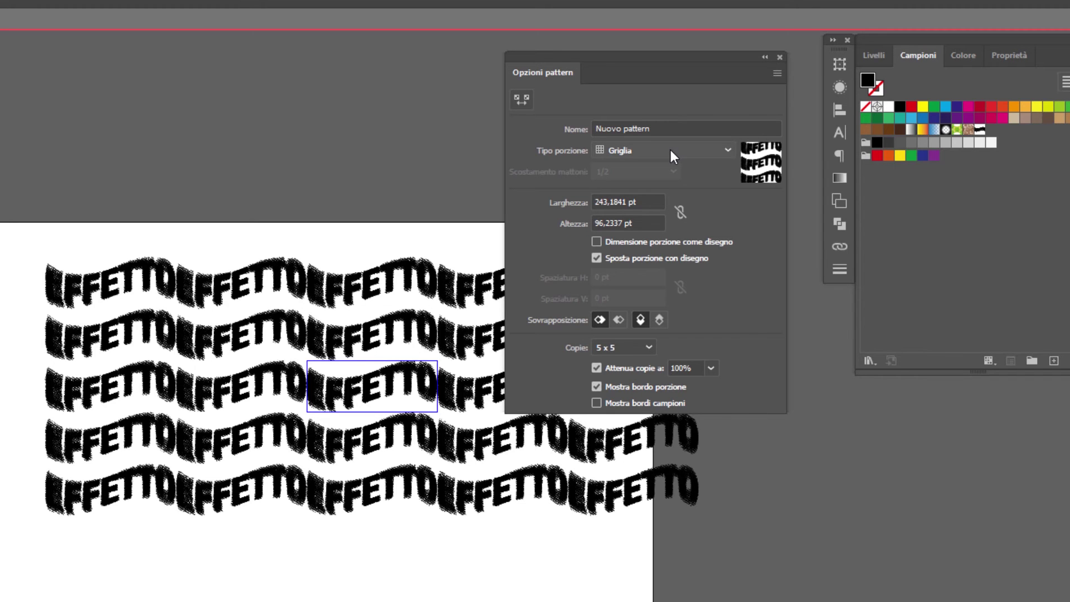
click(669, 150)
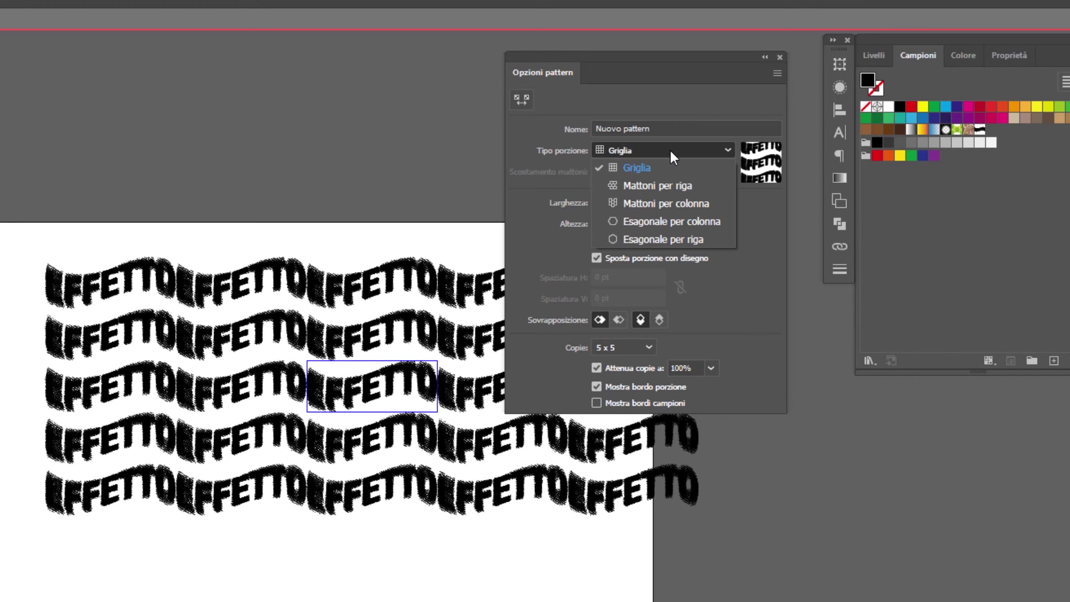
click(649, 180)
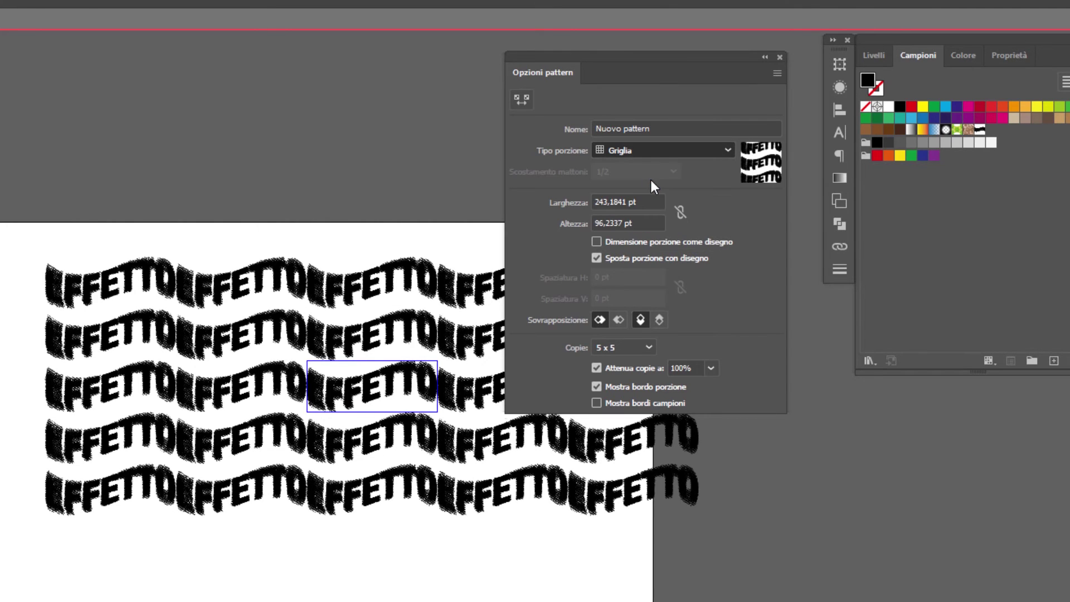
click(614, 349)
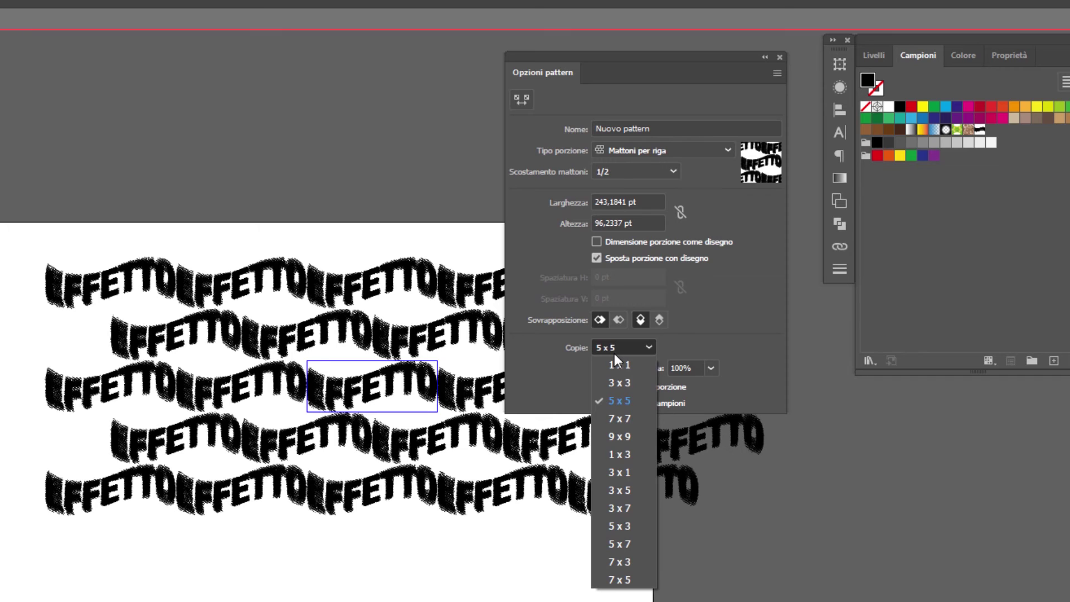
click(620, 400)
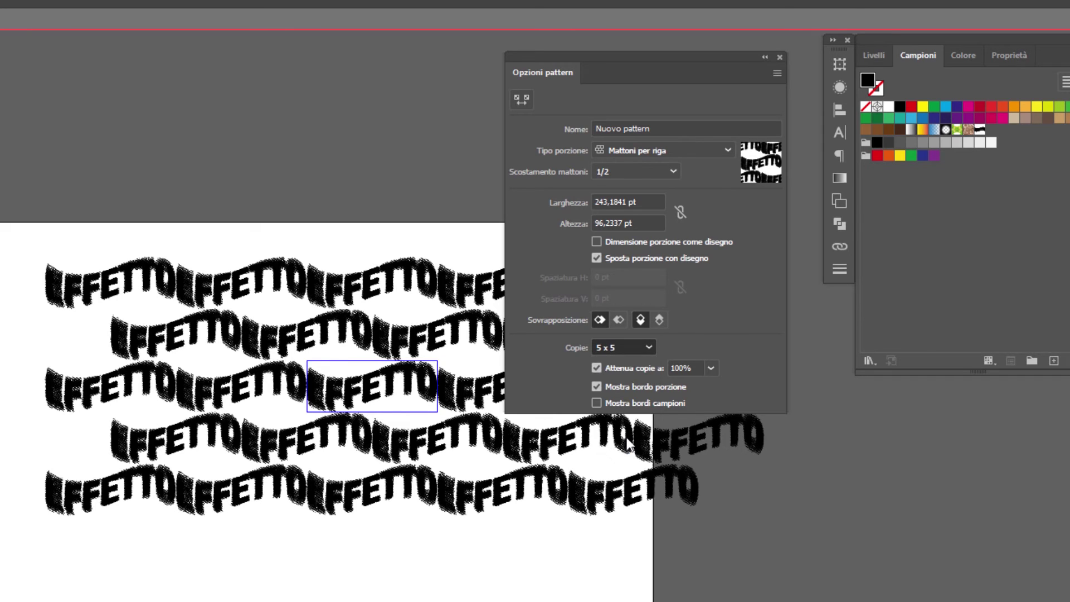
click(620, 174)
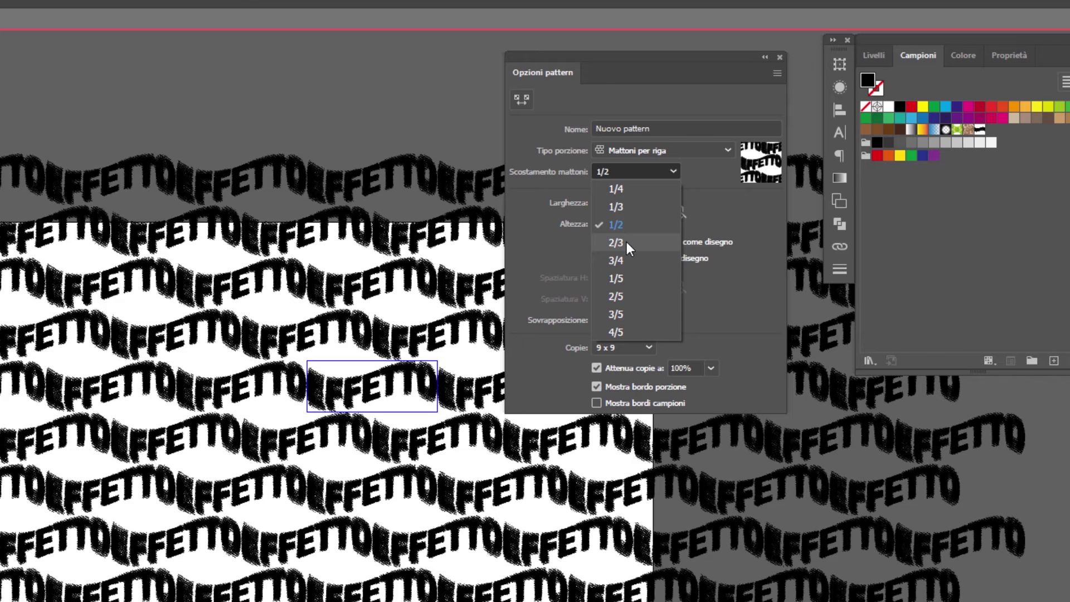
key(Escape)
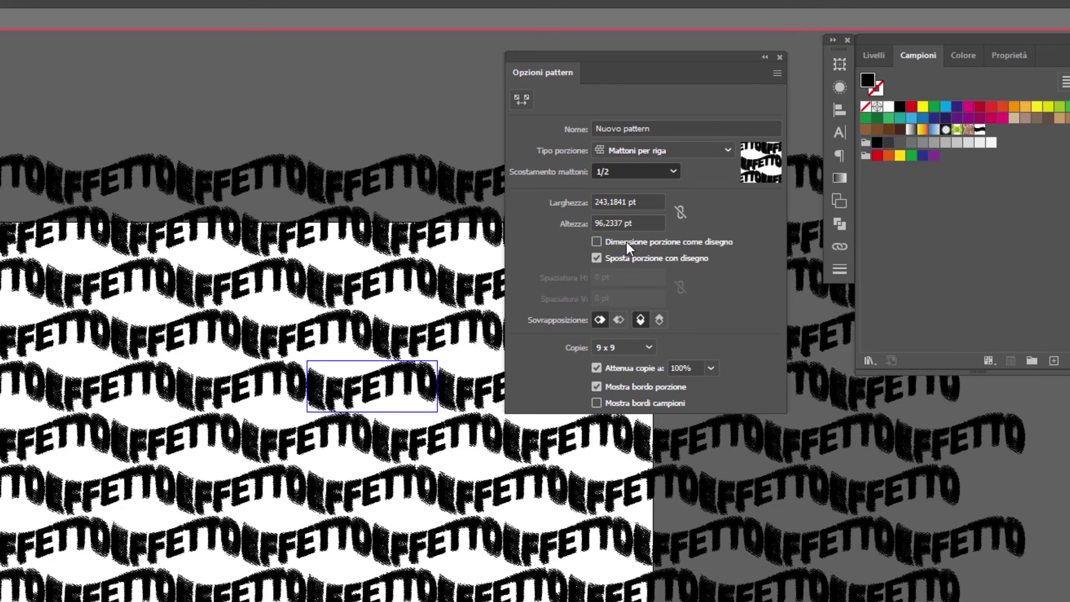
key(Down)
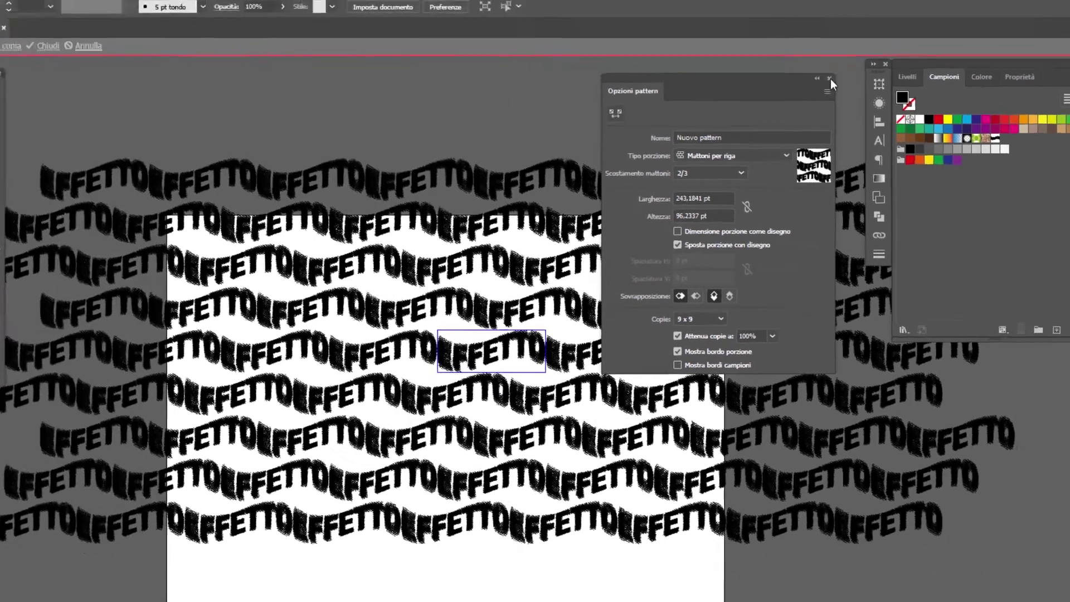
click(780, 57)
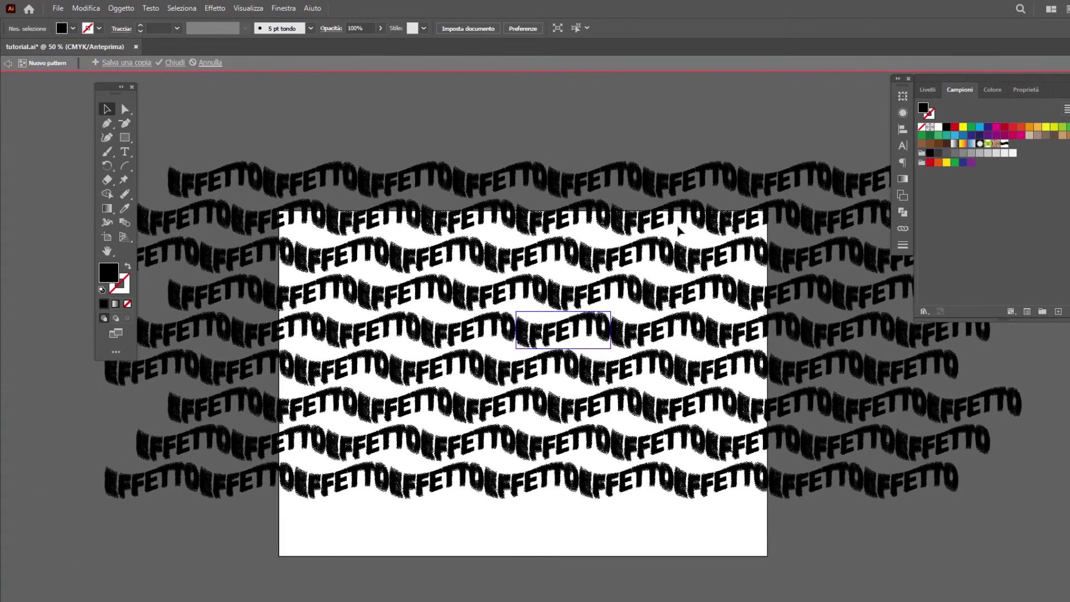
Save the EFFETTO pattern swatch, move the word off the artboard, and draw an artboard-size rectangle.
click(7, 65)
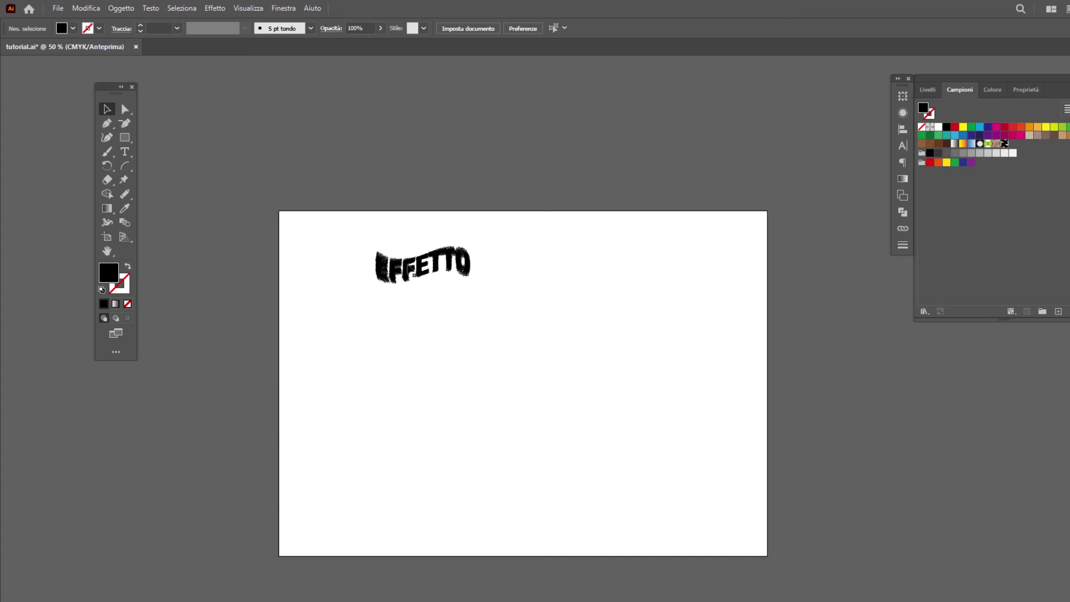
drag(411, 270, 662, 109)
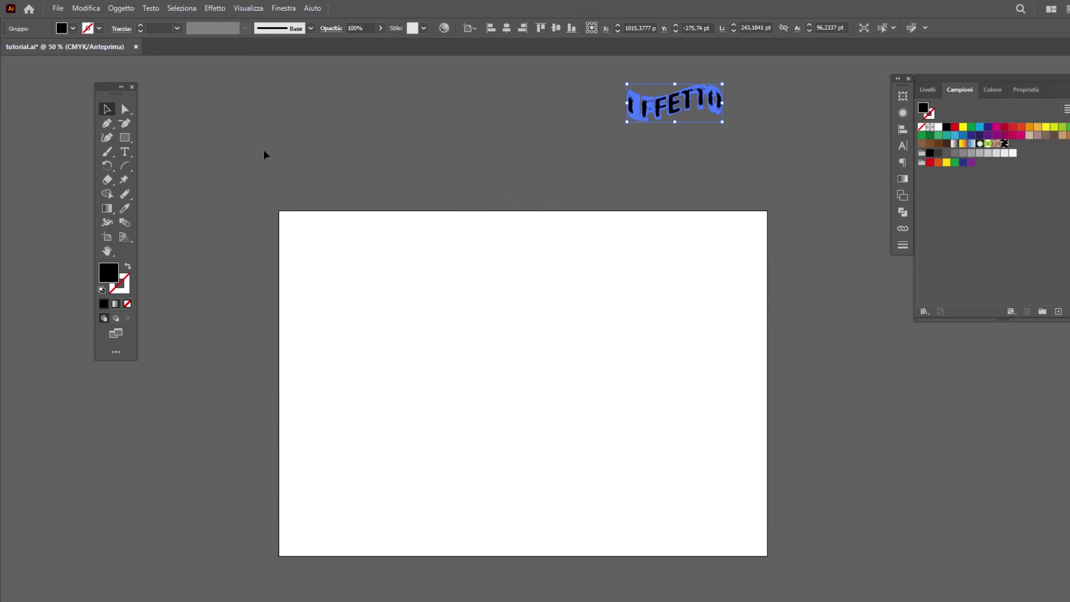
key(ctrl+shift+a)
click(124, 138)
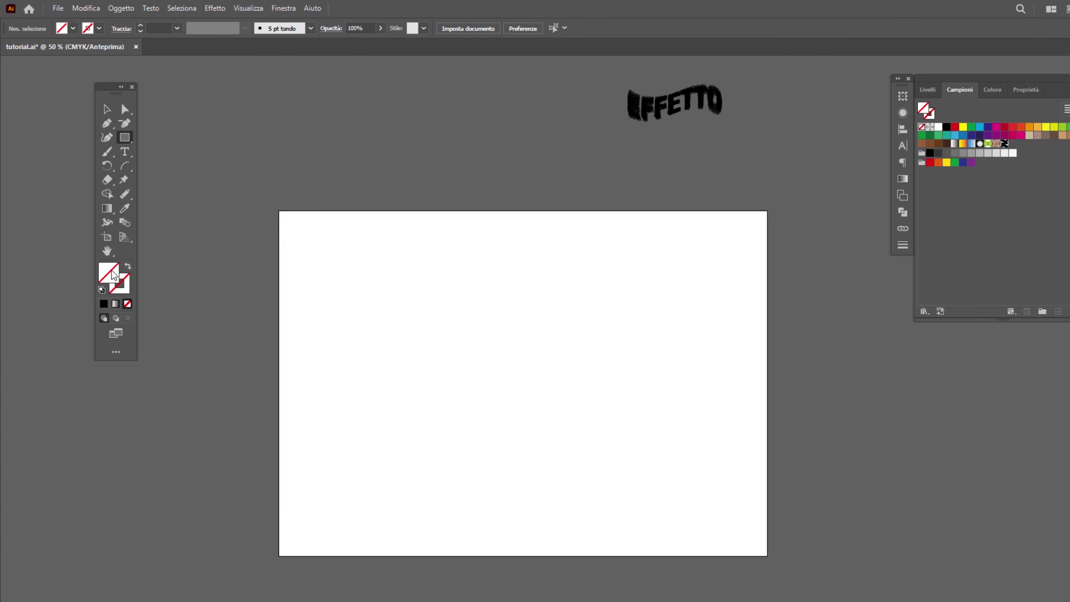
mouse_move(279, 211)
mouse_down()
mouse_move(657, 434)
mouse_move(766, 555)
mouse_up()
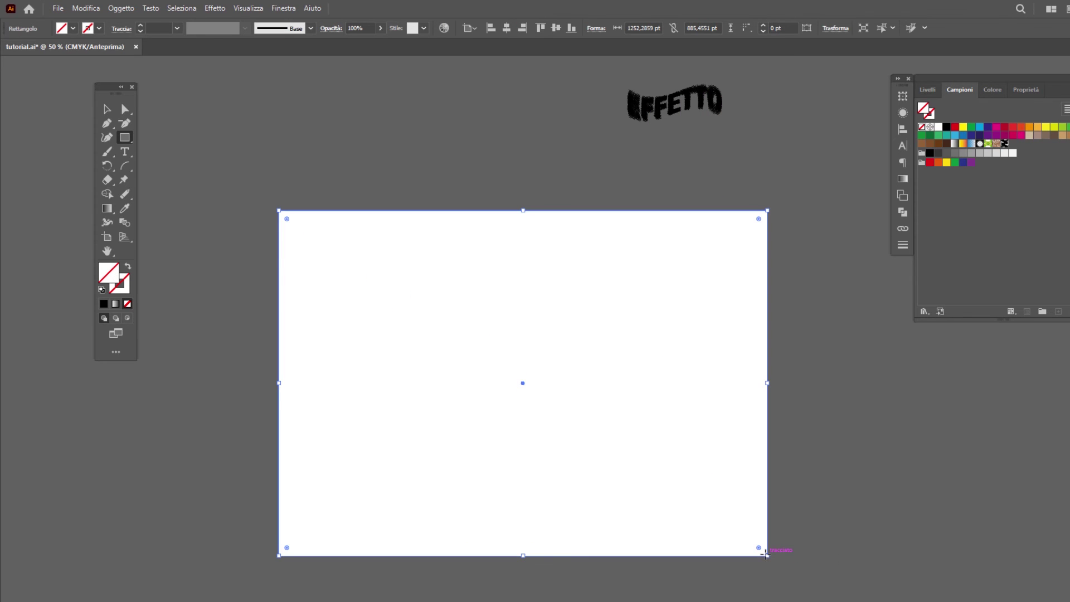
key(v)
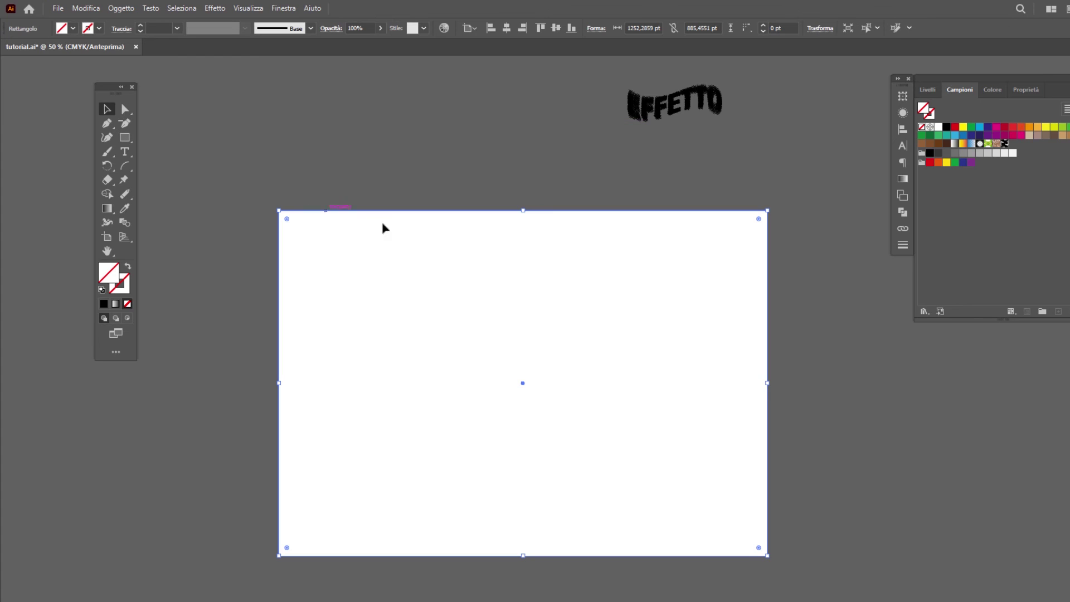
Fill the selected rectangle with the Nuovo pattern swatch, then deselect it.
click(1004, 144)
scroll(462, 487, down, 3)
click(462, 487)
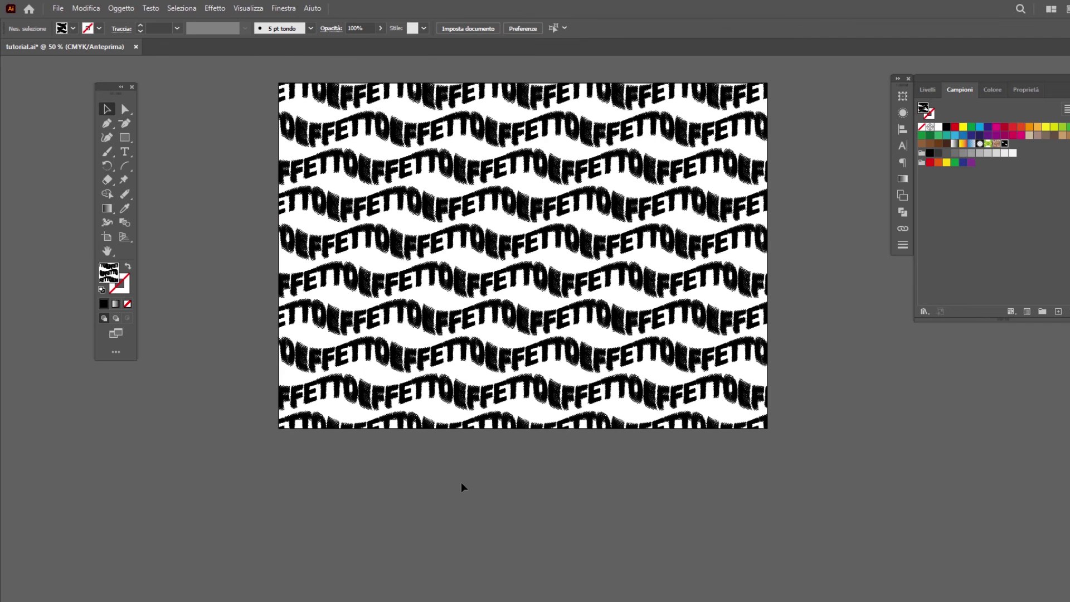